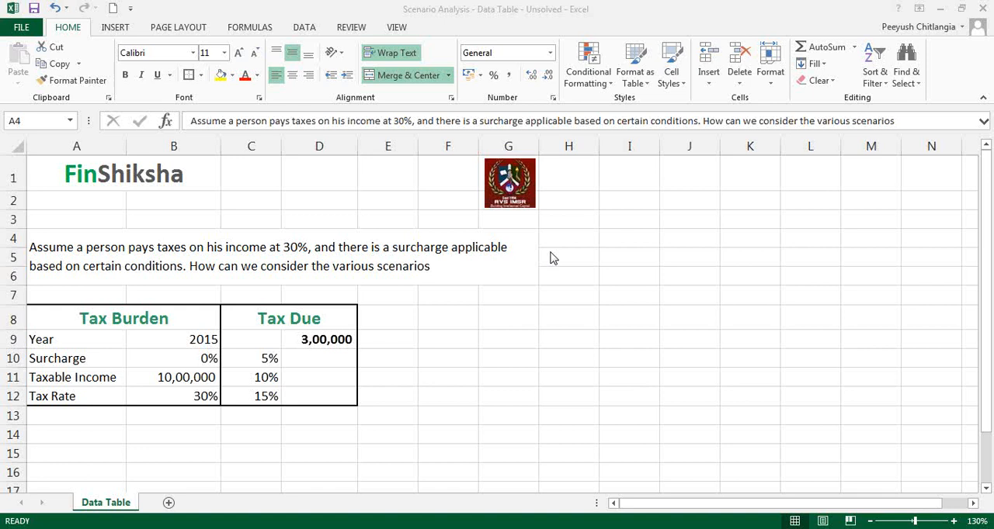
pyautogui.click(302, 258)
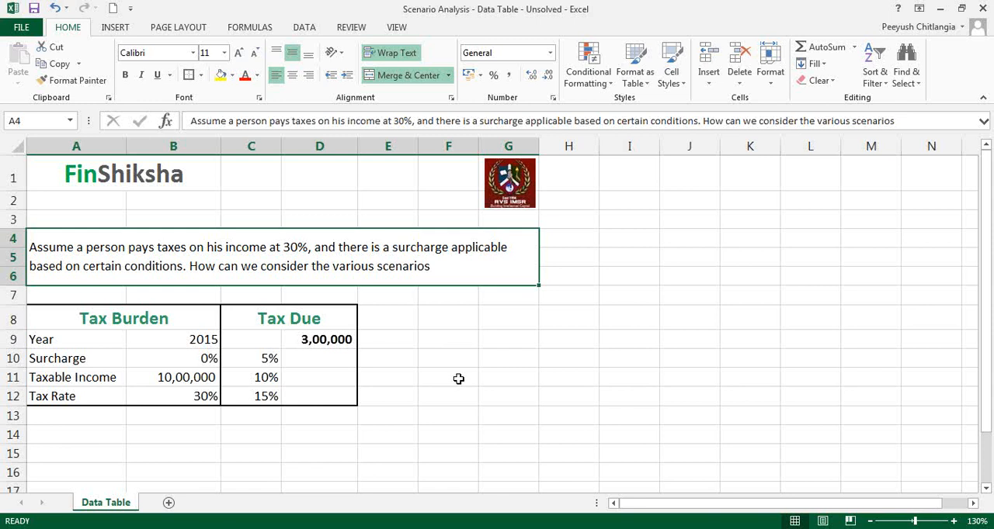
pyautogui.click(796, 241)
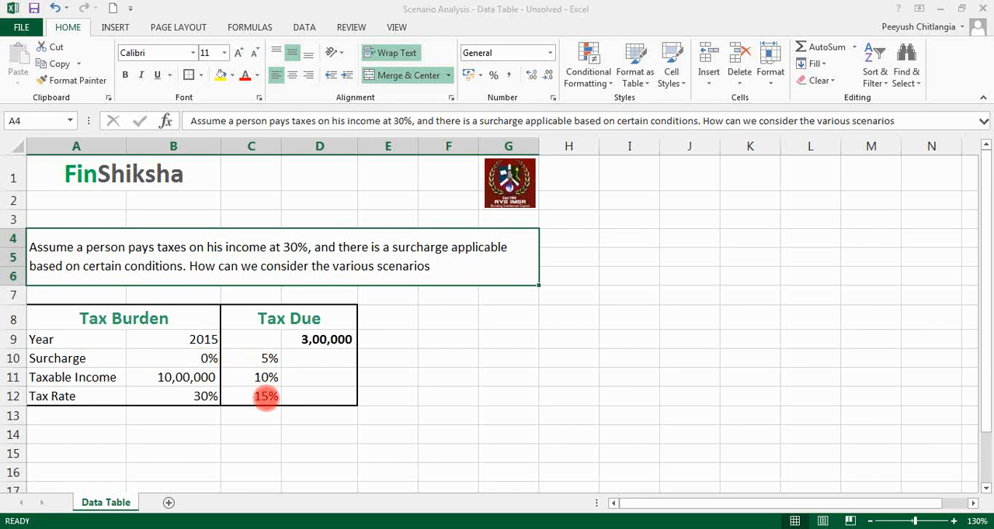
pyautogui.rightClick(779, 196)
pyautogui.click(796, 222)
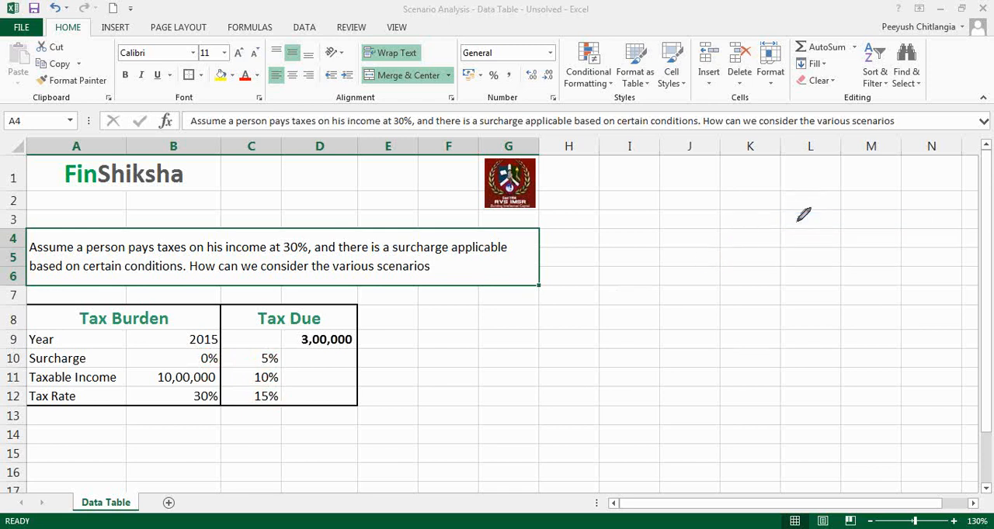
pyautogui.moveTo(533, 198); pyautogui.dragTo(535, 216)
pyautogui.moveTo(467, 299)
pyautogui.mouseDown()
pyautogui.moveTo(474, 308)
pyautogui.moveTo(553, 298)
pyautogui.moveTo(530, 320)
pyautogui.mouseUp()
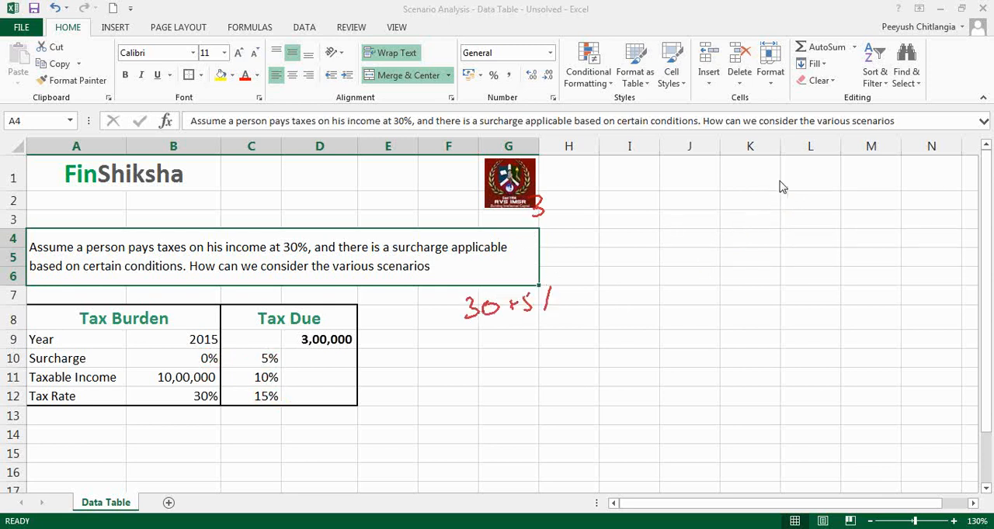
pyautogui.hotkey('ctrl', 'shift', 'd')
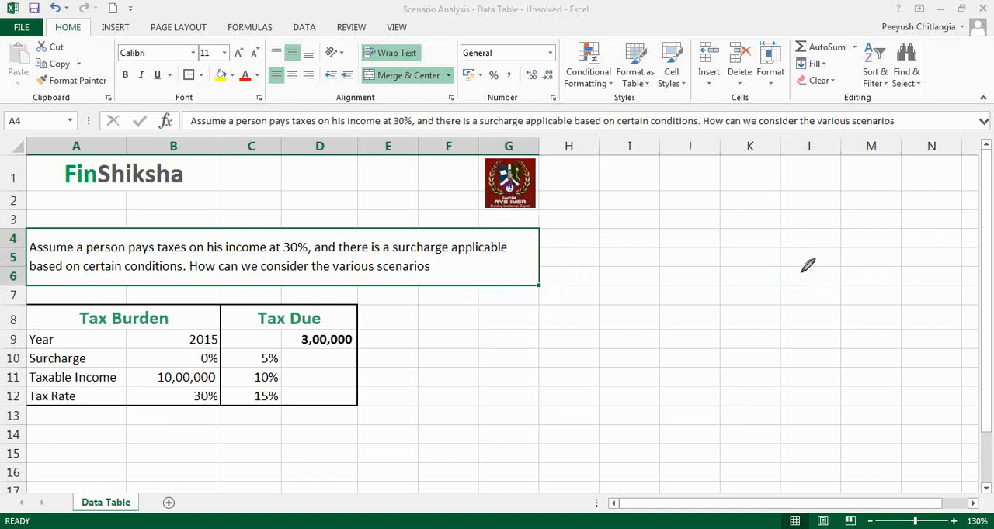
# Handwrite the scenarios 30 + 5%, 30 + 10% and 30 + 15% beside the tax table, bracketed and labelled SCENARIOS
pyautogui.moveTo(396, 352)
pyautogui.mouseDown()
pyautogui.moveTo(419, 364)
pyautogui.moveTo(450, 357)
pyautogui.mouseUp()
pyautogui.moveTo(459, 351); pyautogui.dragTo(489, 368)
pyautogui.moveTo(402, 383); pyautogui.dragTo(491, 392)
pyautogui.click(497, 396)
pyautogui.moveTo(395, 411)
pyautogui.mouseDown()
pyautogui.moveTo(406, 428)
pyautogui.moveTo(456, 419)
pyautogui.moveTo(461, 434)
pyautogui.mouseUp()
pyautogui.moveTo(468, 418)
pyautogui.mouseDown()
pyautogui.moveTo(469, 433)
pyautogui.moveTo(491, 433)
pyautogui.mouseUp()
pyautogui.click(499, 428)
pyautogui.moveTo(512, 334); pyautogui.dragTo(535, 431)
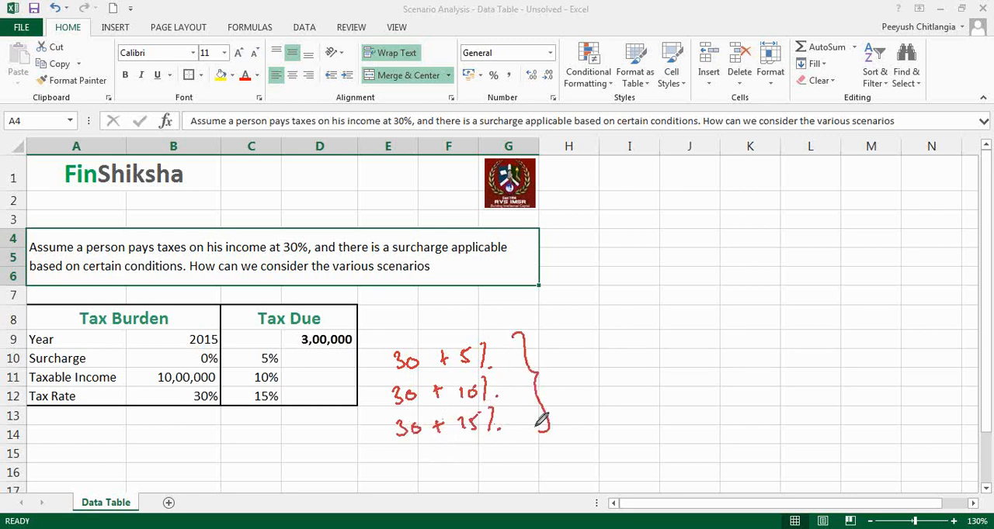
pyautogui.moveTo(569, 361)
pyautogui.mouseDown()
pyautogui.moveTo(556, 382)
pyautogui.moveTo(610, 382)
pyautogui.moveTo(632, 361)
pyautogui.moveTo(652, 371)
pyautogui.moveTo(699, 353)
pyautogui.moveTo(641, 399)
pyautogui.moveTo(675, 389)
pyautogui.mouseUp()
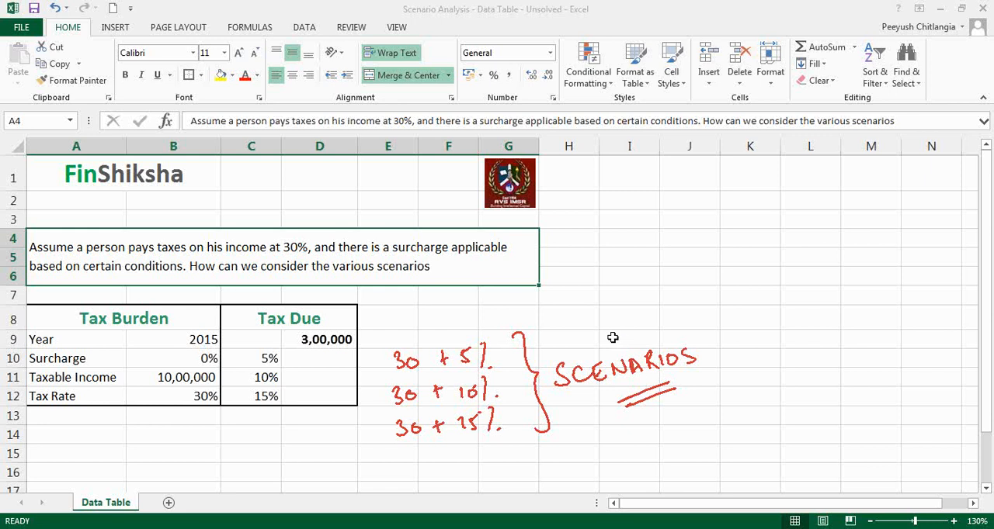
# Examine the Tax Due formula in D9 and the cells it refers to, leaving the formula as it is
pyautogui.click(317, 346)
pyautogui.doubleClick(315, 342)
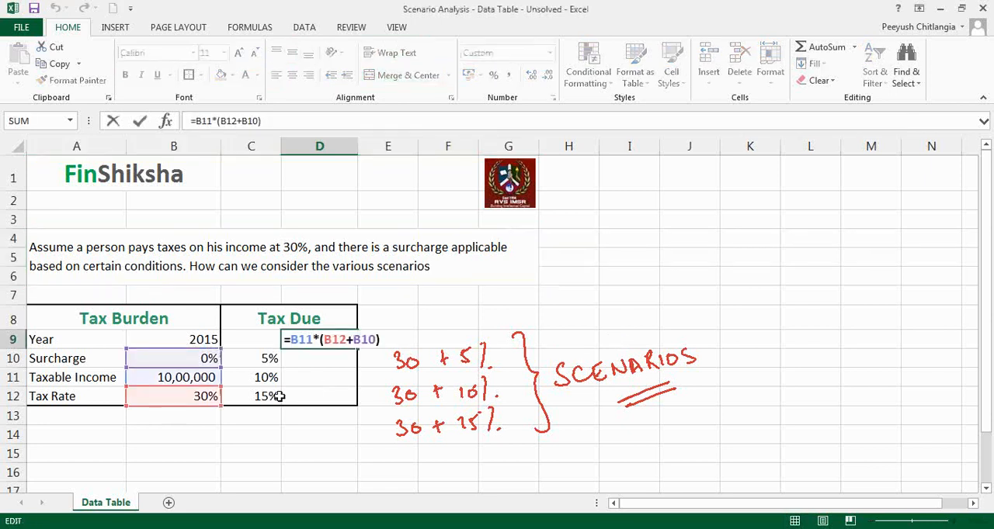
pyautogui.moveTo(291, 339); pyautogui.dragTo(313, 340)
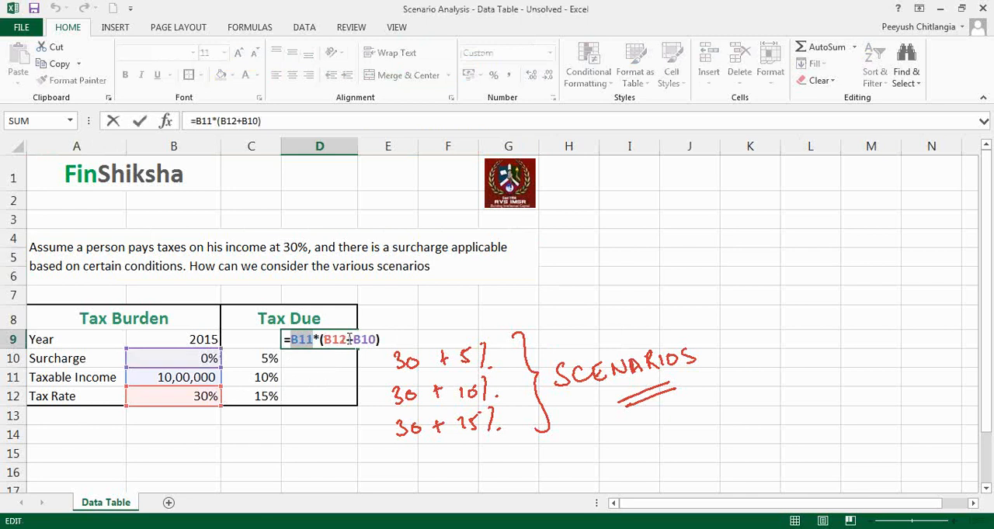
pyautogui.click(208, 359)
pyautogui.press('Escape')
# Try surcharge rates of 5%, 10% and 15% in turn in cell B10
pyautogui.click(214, 358)
pyautogui.write('5%')
pyautogui.press('Return')
pyautogui.press('Up')
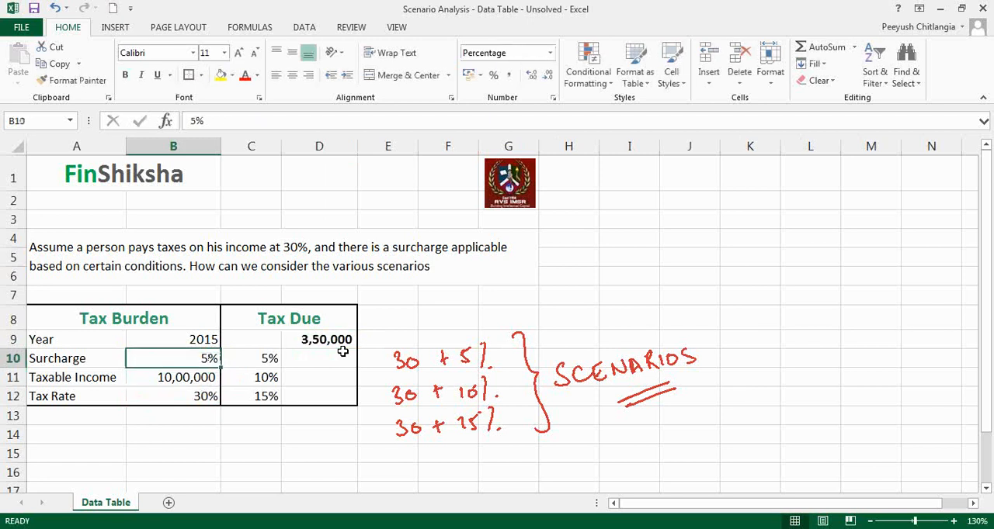
pyautogui.write('10%')
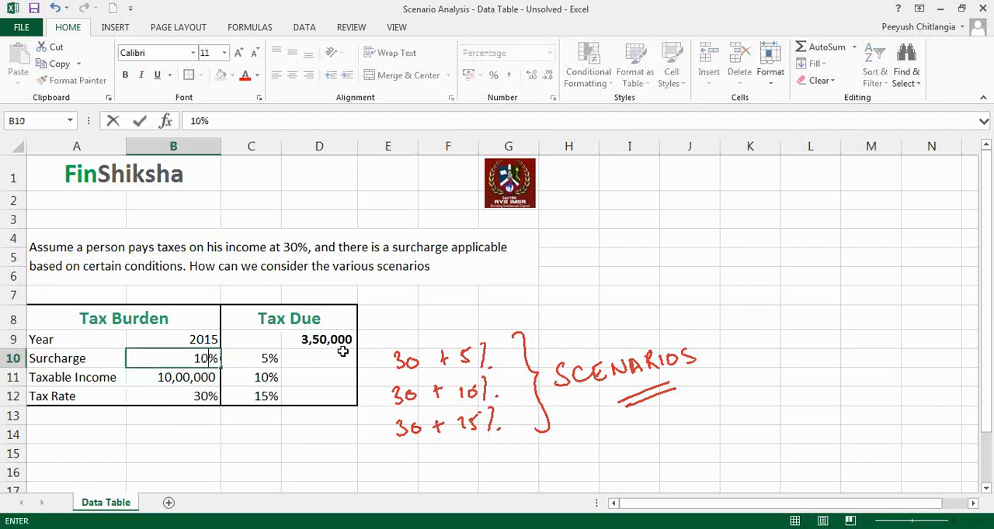
pyautogui.press('Return')
pyautogui.press('Up')
pyautogui.write('15')
pyautogui.press('Return')
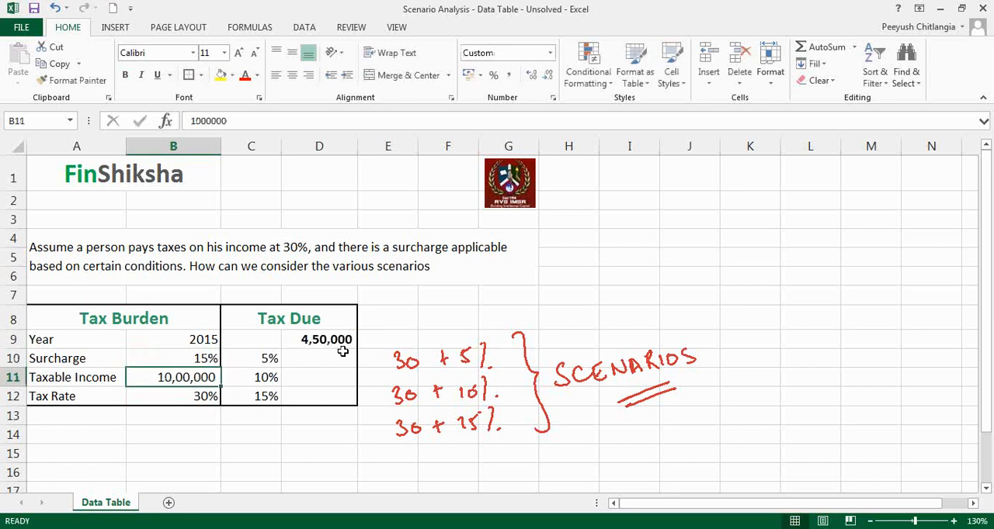
pyautogui.press('F2')
pyautogui.press('BackSpace')
pyautogui.press('BackSpace')
pyautogui.press('BackSpace')
pyautogui.press('BackSpace')
pyautogui.press('BackSpace')
pyautogui.press('BackSpace')
pyautogui.press('BackSpace')
pyautogui.press('Return')
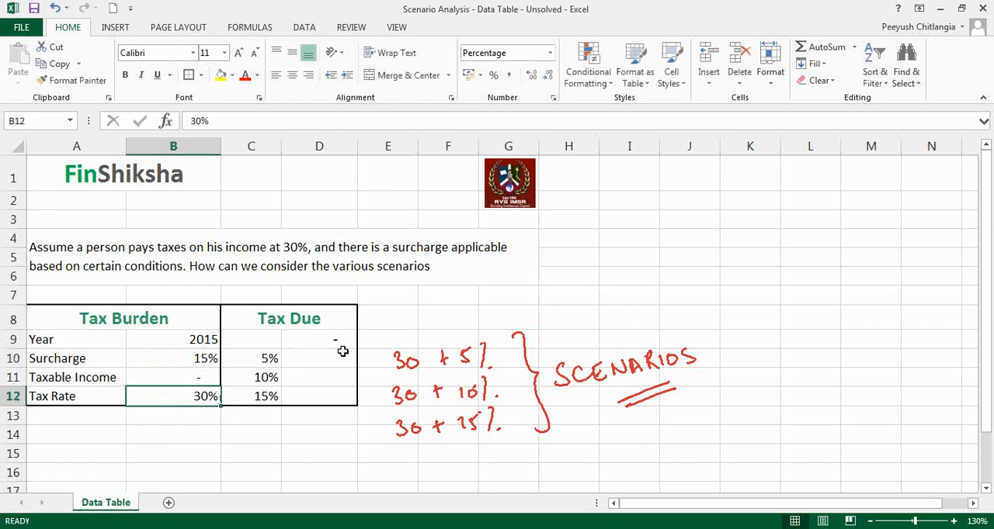
pyautogui.hotkey('ctrl', 'z')
# Set the surcharge in B10 back to 0%
pyautogui.press('Up')
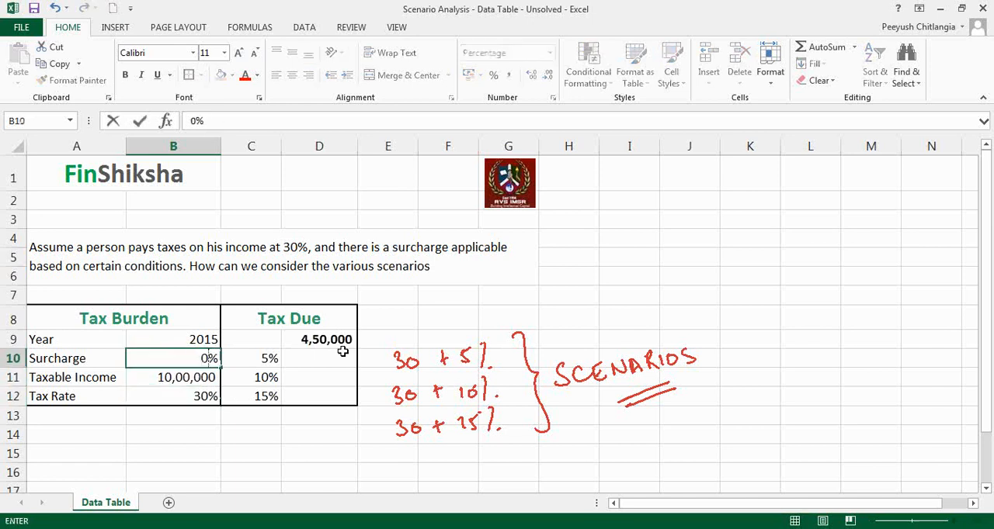
pyautogui.write('0')
pyautogui.press('Return')
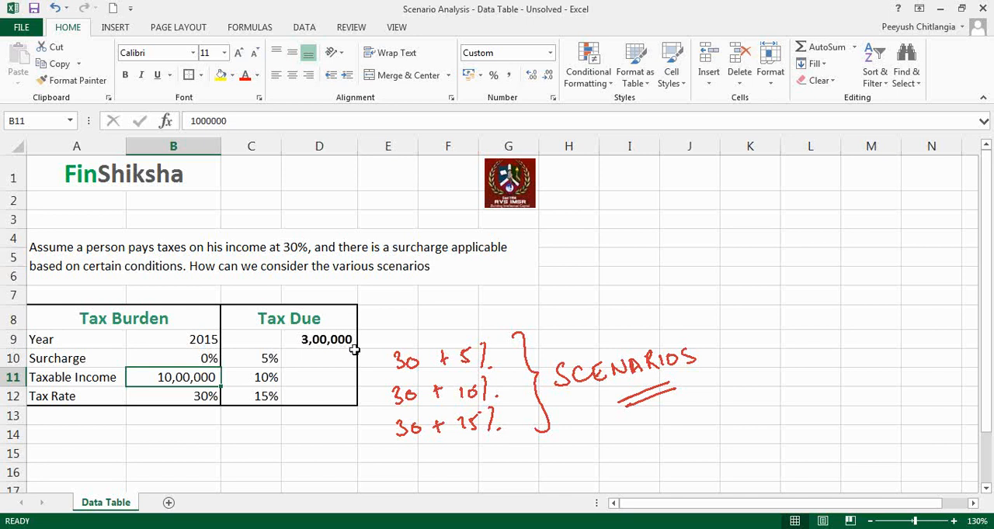
# Clear the handwritten scenario annotations from the sheet
pyautogui.click(786, 188)
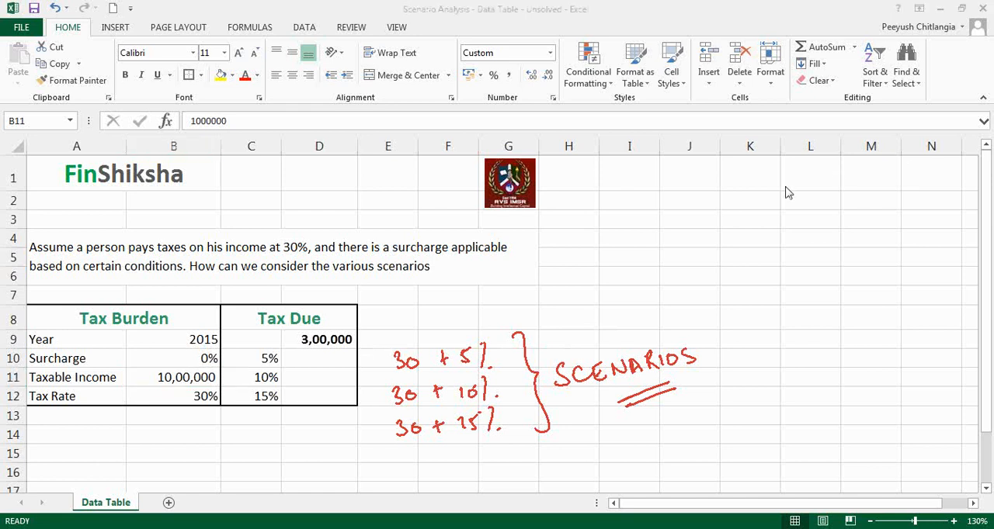
pyautogui.press('Escape')
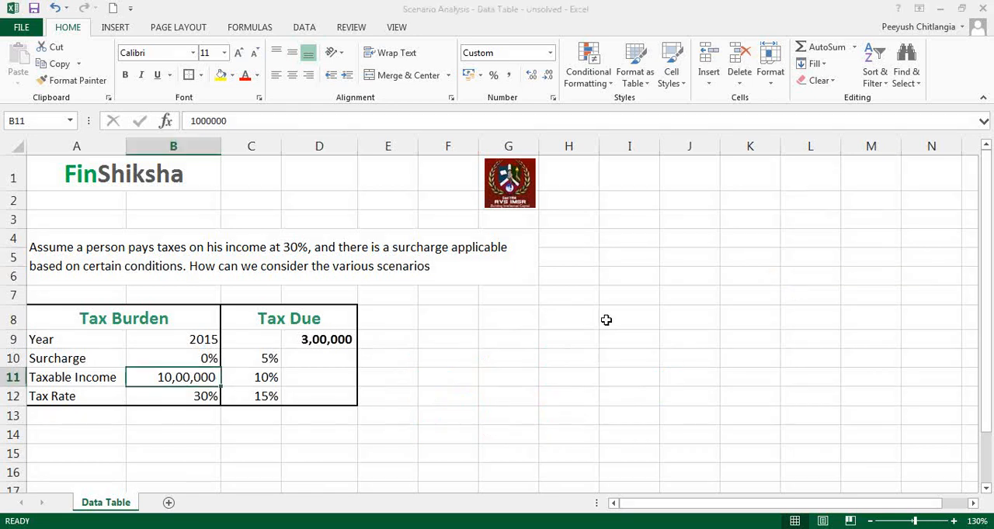
pyautogui.click(573, 320)
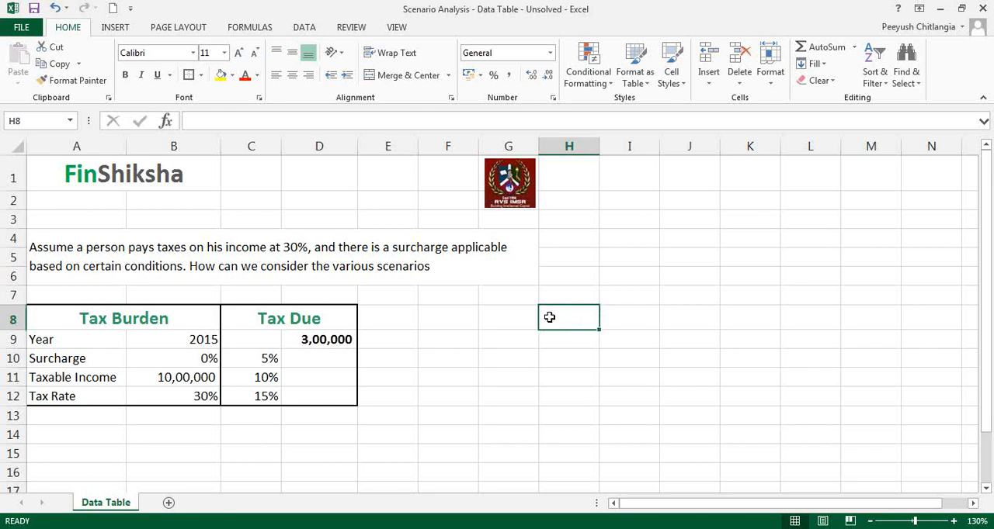
# Review the Tax Due block and check which cells the D9 formula uses
pyautogui.click(281, 323)
pyautogui.moveTo(281, 323); pyautogui.dragTo(281, 392)
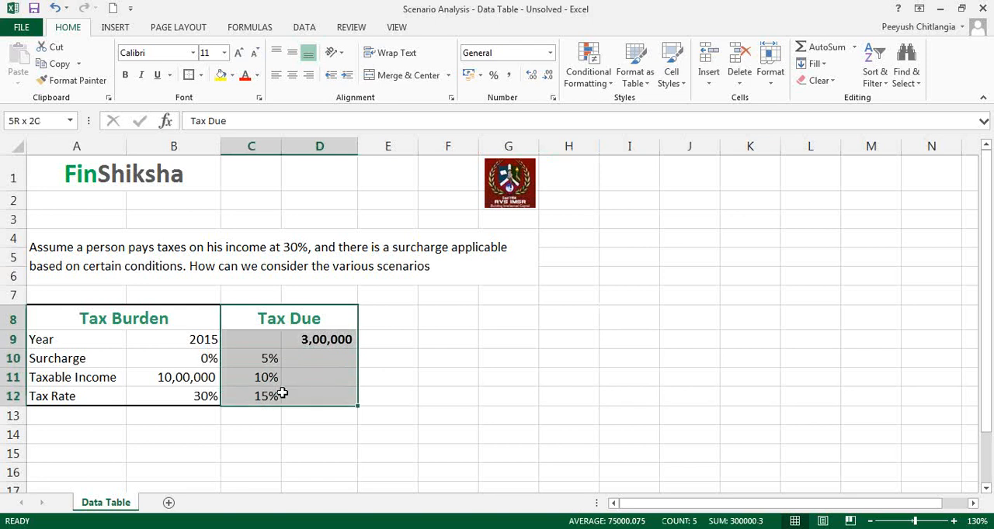
pyautogui.click(305, 385)
pyautogui.click(318, 341)
pyautogui.doubleClick(318, 341)
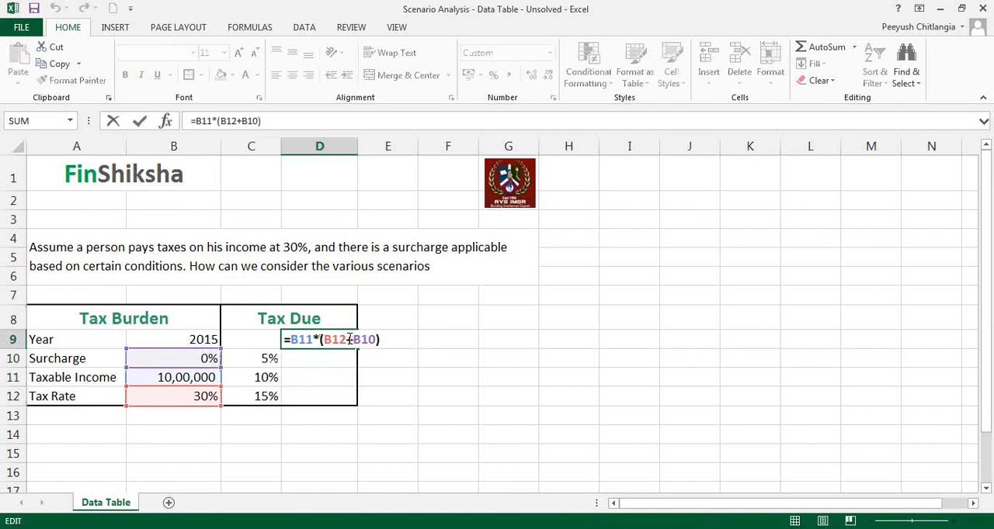
pyautogui.hotkey('ctrl', 'Return')
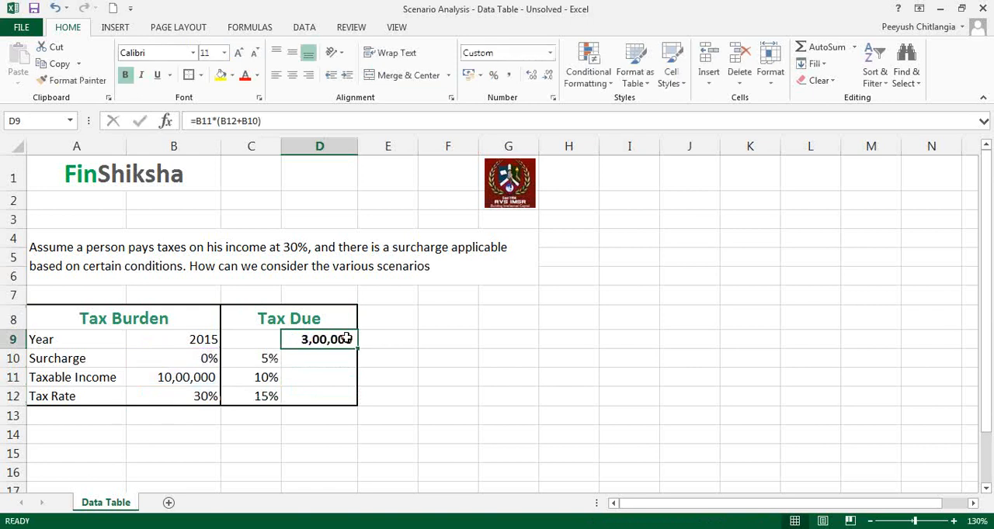
# Examine the alternative surcharge rates in C10:C12, the surcharge input in column B and the empty result cells D10:D12
pyautogui.click(268, 358)
pyautogui.click(266, 378)
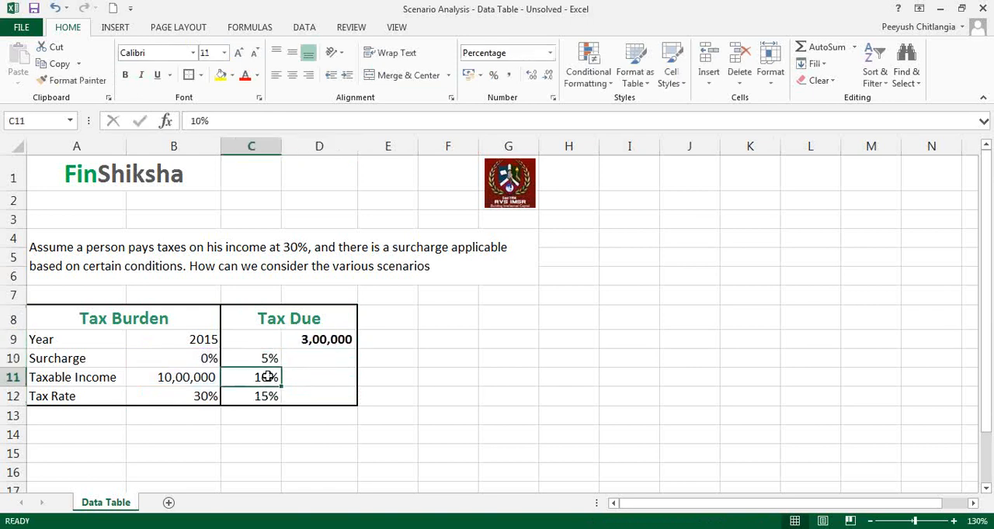
pyautogui.click(266, 395)
pyautogui.moveTo(269, 359); pyautogui.dragTo(265, 398)
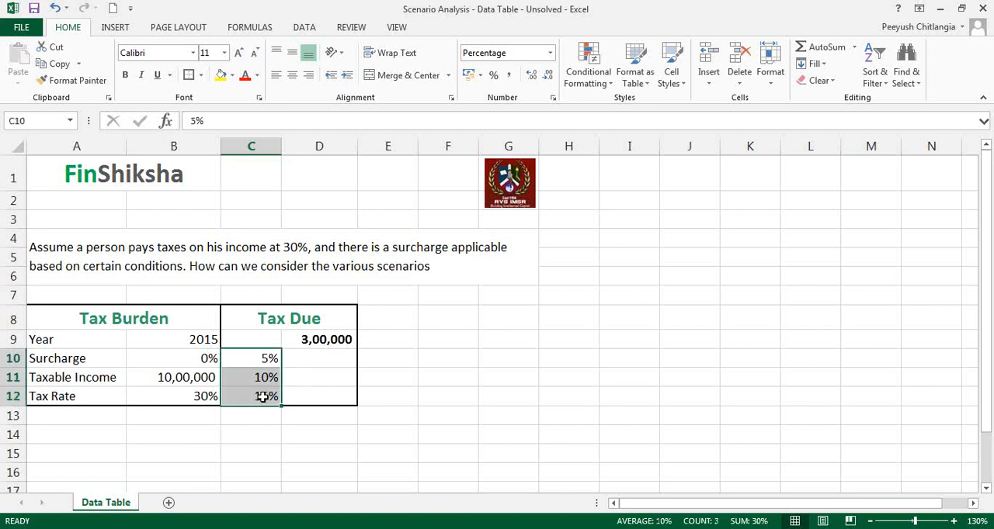
pyautogui.click(274, 455)
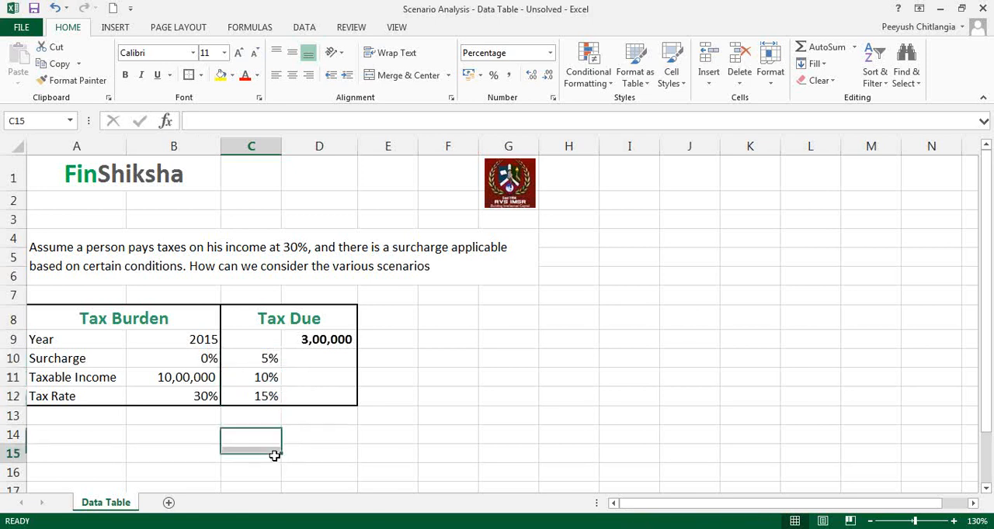
pyautogui.click(783, 189)
pyautogui.click(792, 260)
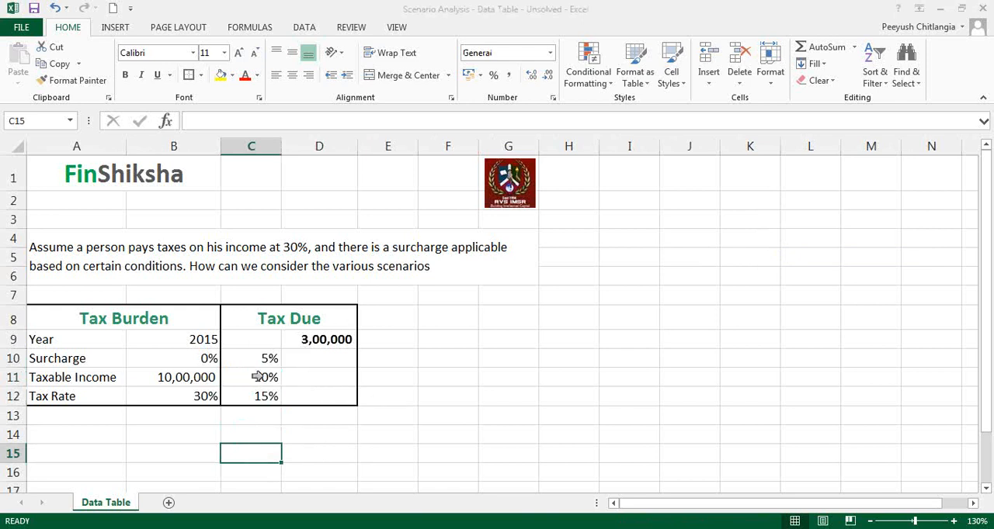
pyautogui.click(147, 358)
pyautogui.click(130, 359)
pyautogui.moveTo(303, 359); pyautogui.dragTo(300, 390)
pyautogui.click(310, 439)
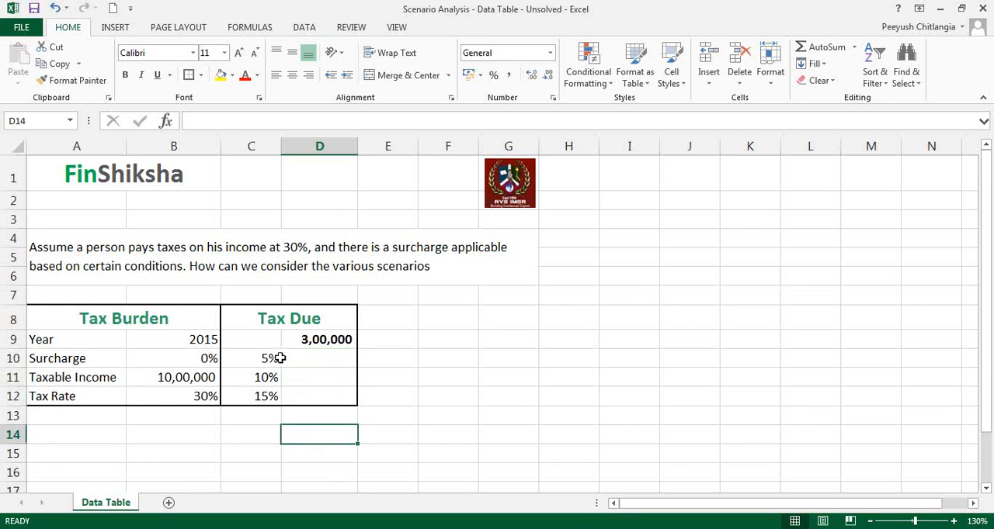
# Start a What-If Data Table on the range C9:D12 and move its dialog beside the tax table
pyautogui.moveTo(261, 340); pyautogui.dragTo(301, 398)
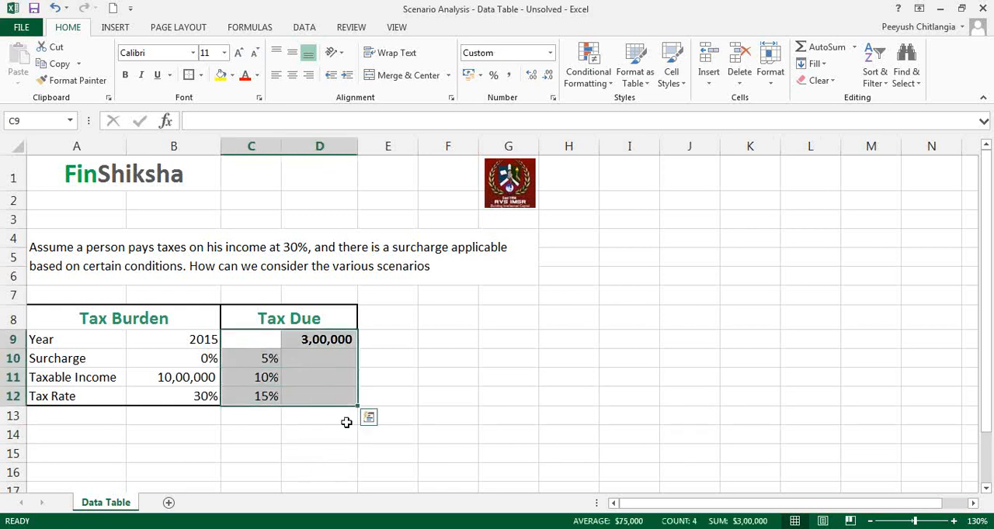
pyautogui.click(790, 190)
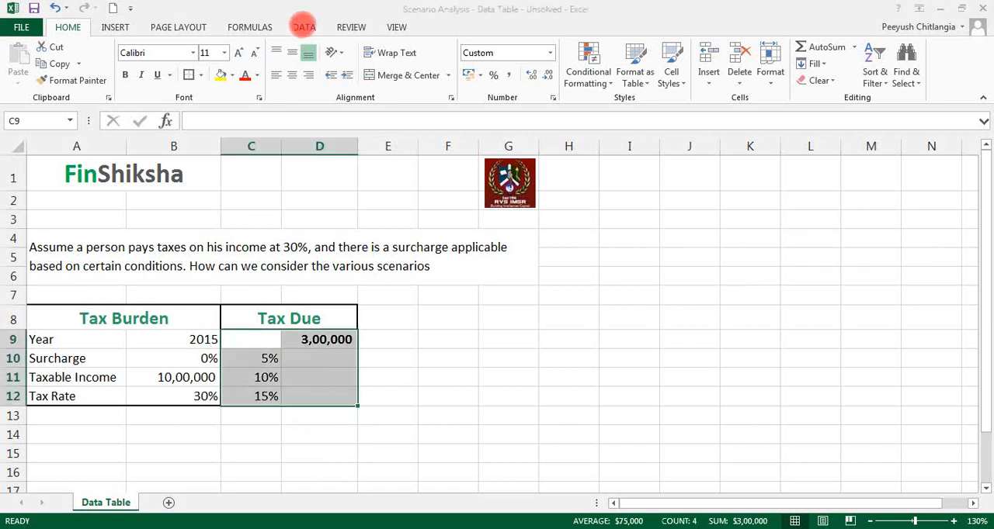
pyautogui.click(304, 26)
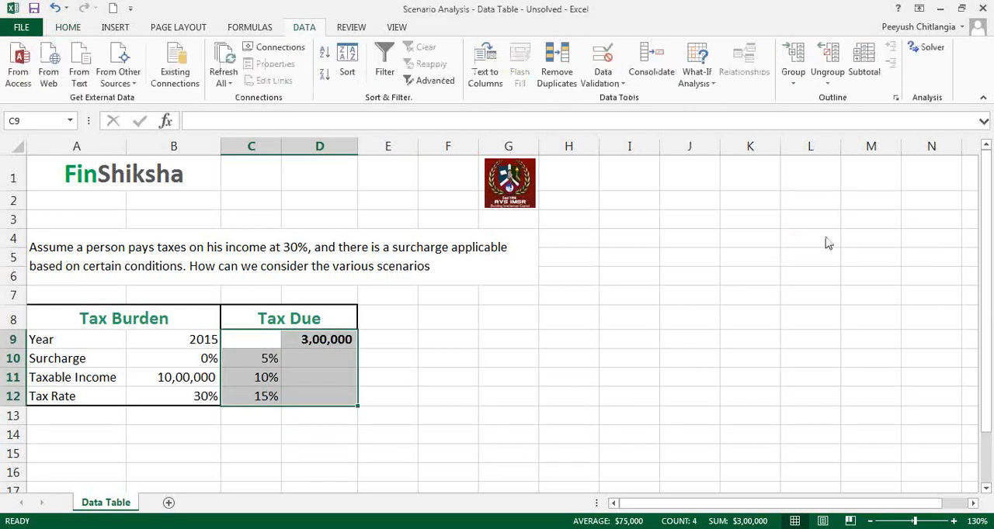
pyautogui.click(786, 194)
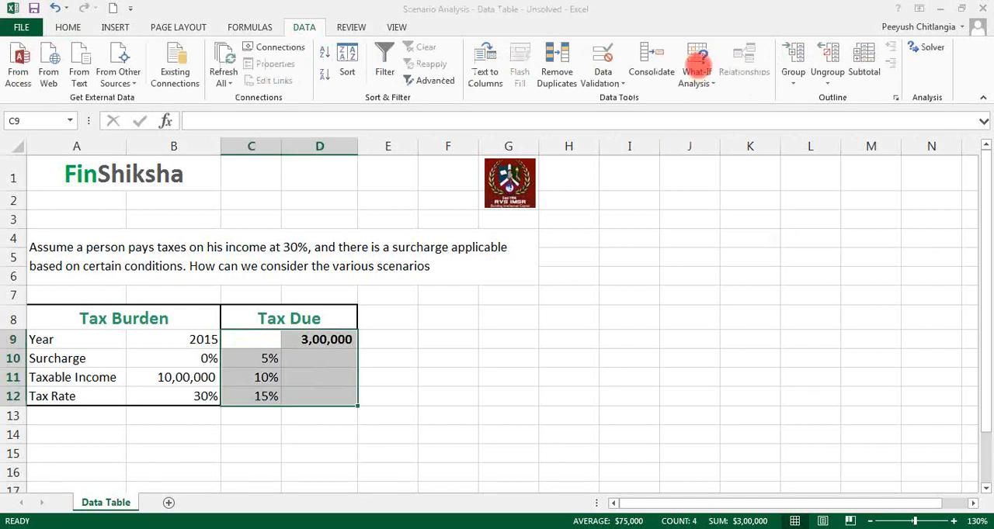
pyautogui.click(697, 65)
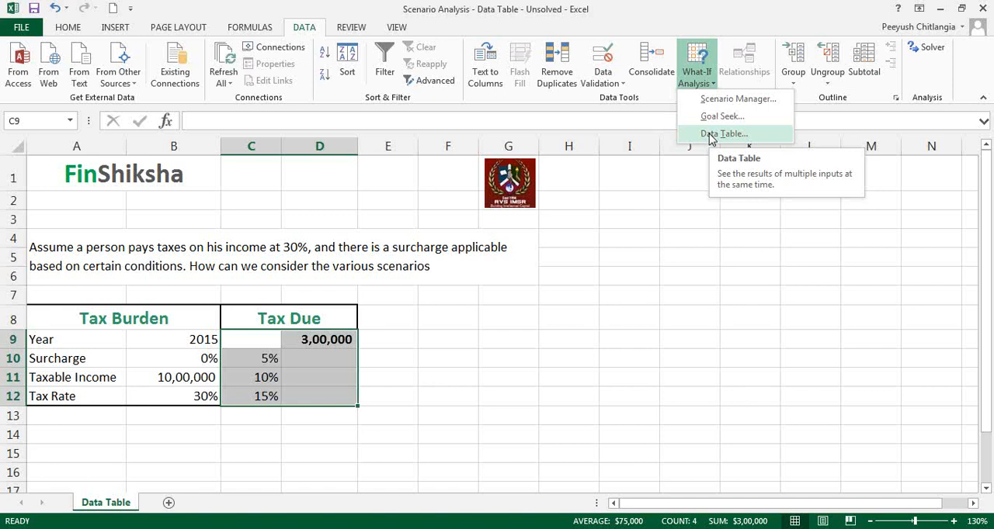
pyautogui.click(710, 138)
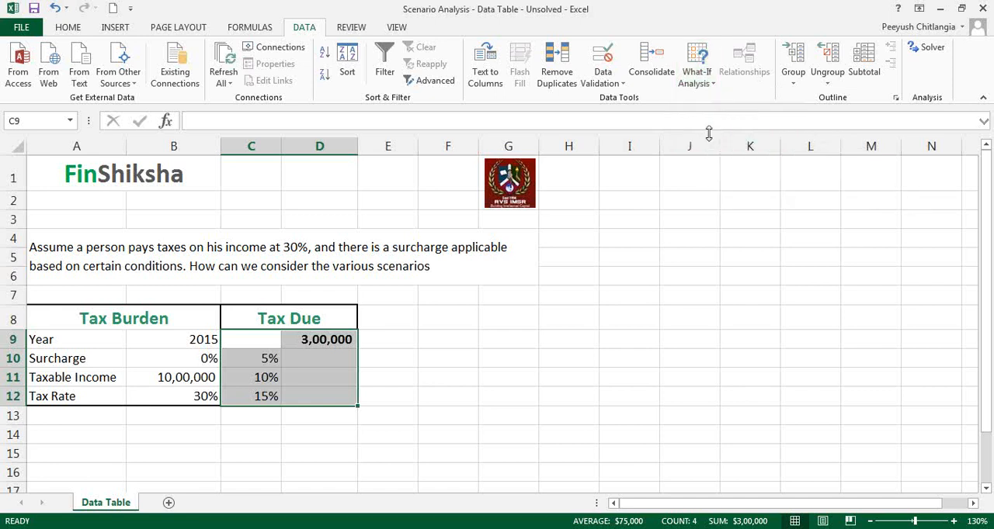
pyautogui.moveTo(702, 222); pyautogui.dragTo(429, 319)
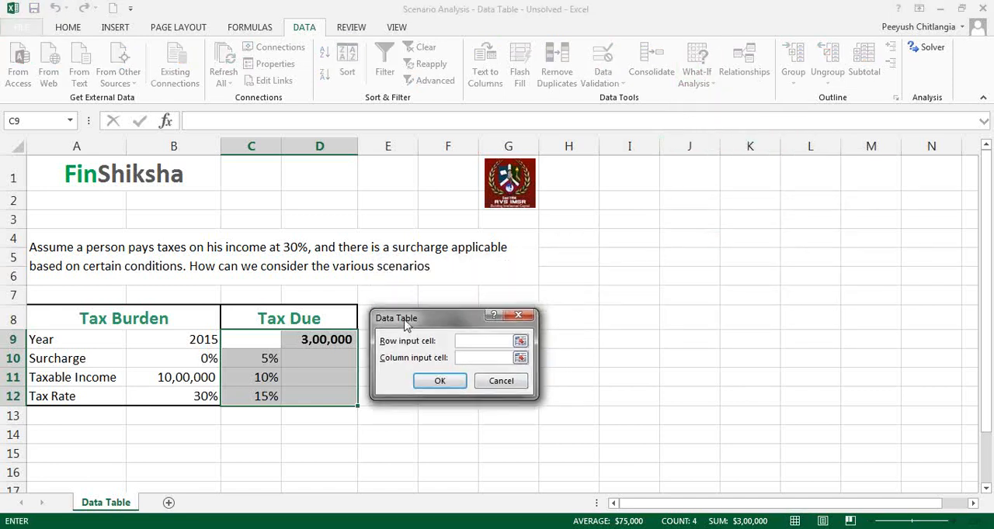
# Create the data table with the surcharge cell B10 as the column input cell and no row input cell
pyautogui.click(784, 195)
pyautogui.click(788, 254)
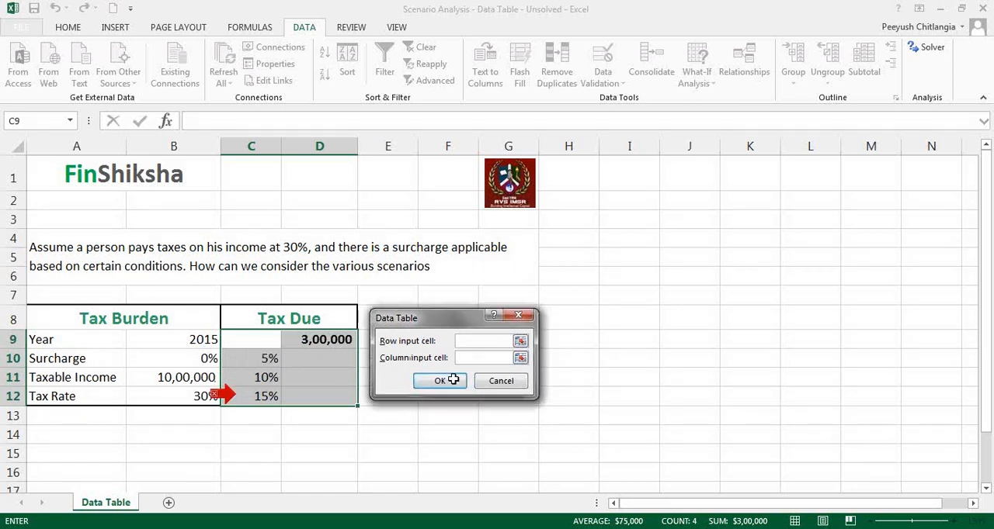
pyautogui.click(213, 394)
pyautogui.click(266, 362)
pyautogui.click(266, 378)
pyautogui.click(262, 399)
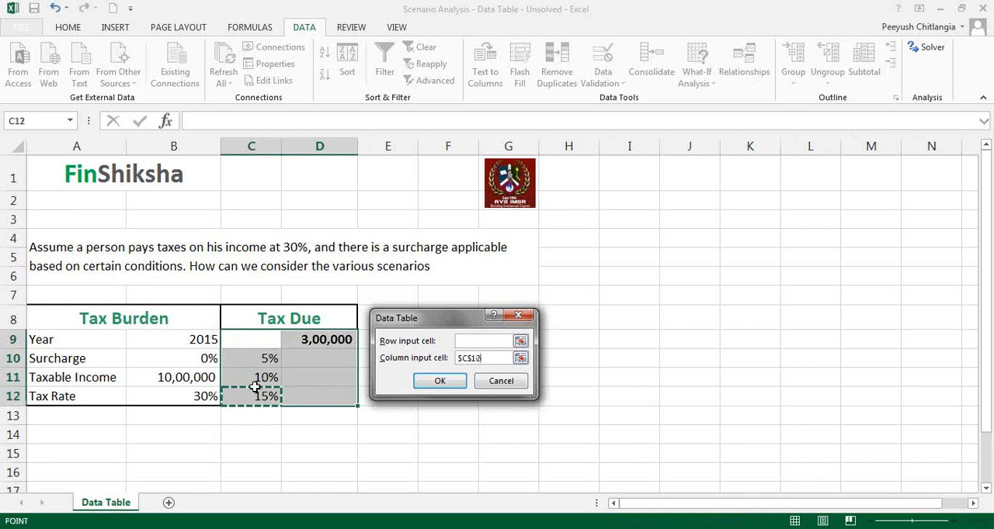
pyautogui.click(189, 360)
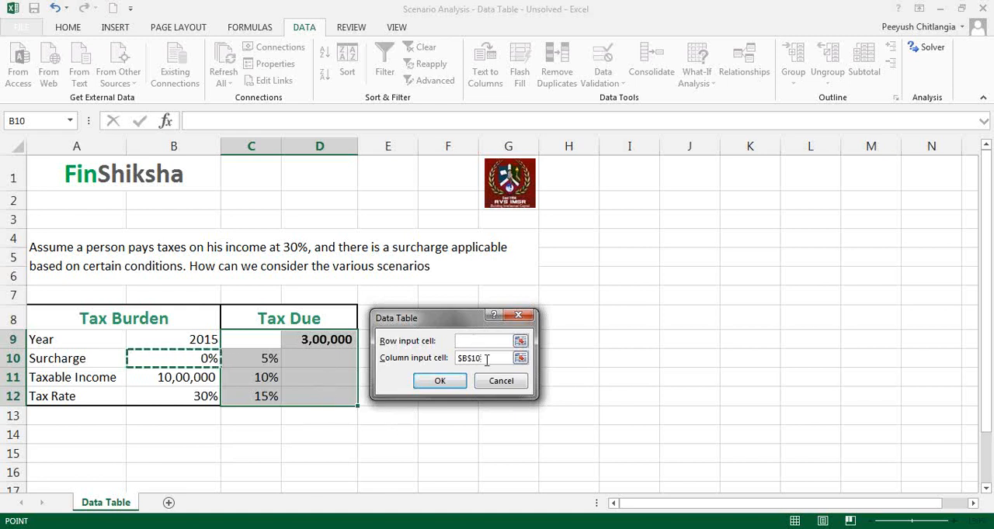
pyautogui.click(439, 381)
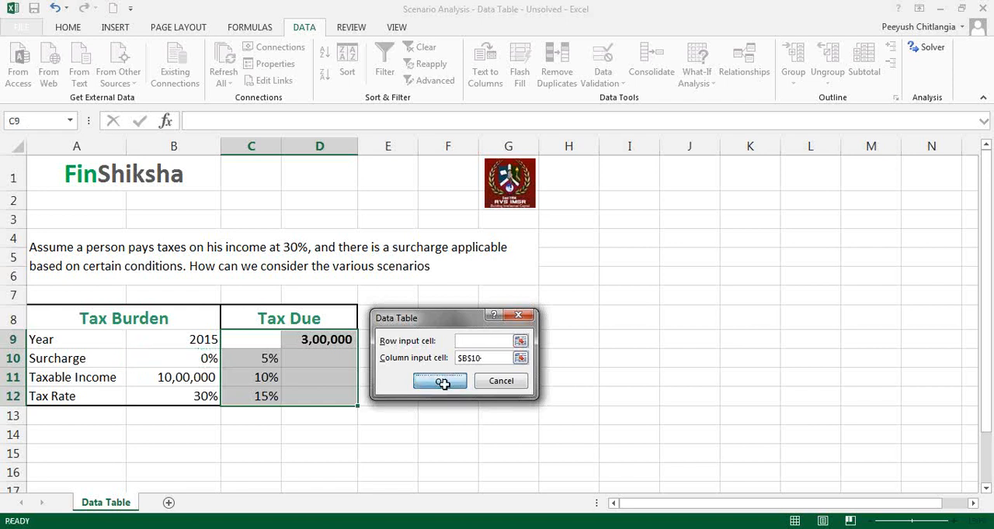
# Format the results in D10:D12 in comma style without decimals and check the table formula in each cell
pyautogui.moveTo(335, 362); pyautogui.dragTo(329, 395)
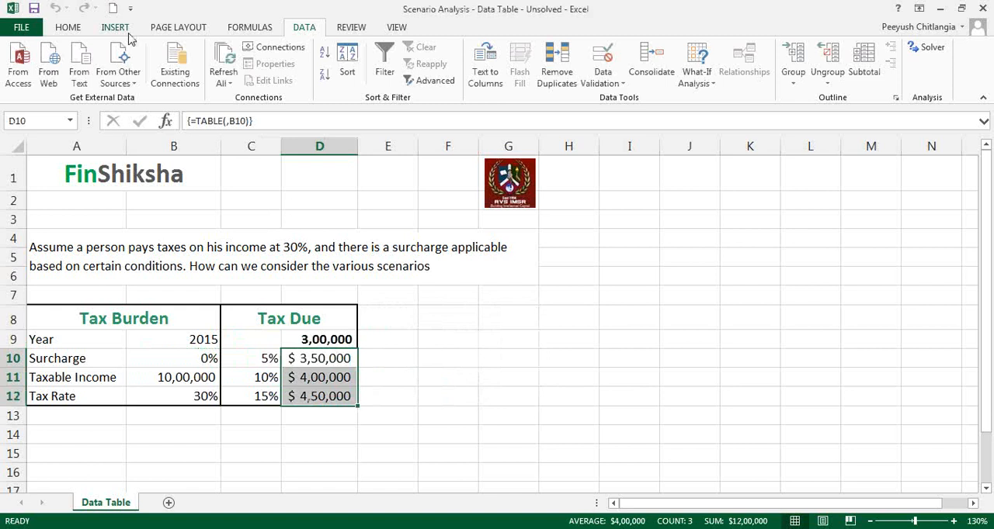
pyautogui.hotkey('alt', 'Tab')
pyautogui.click(78, 35)
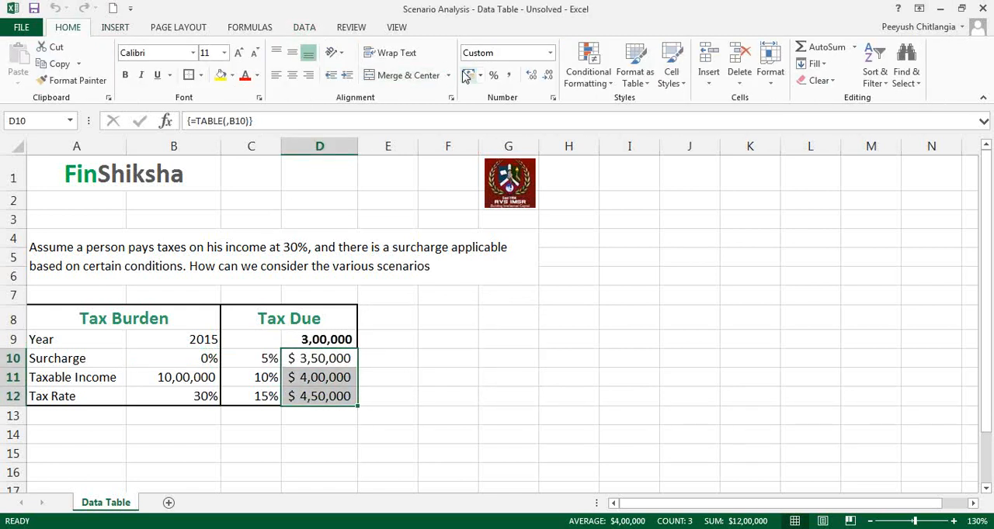
pyautogui.click(509, 75)
pyautogui.click(548, 76)
pyautogui.click(550, 81)
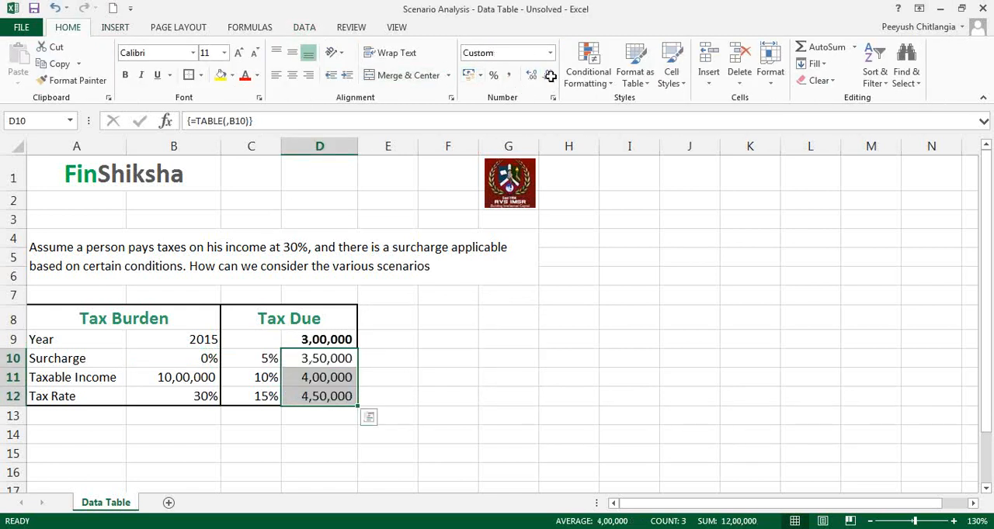
pyautogui.click(342, 358)
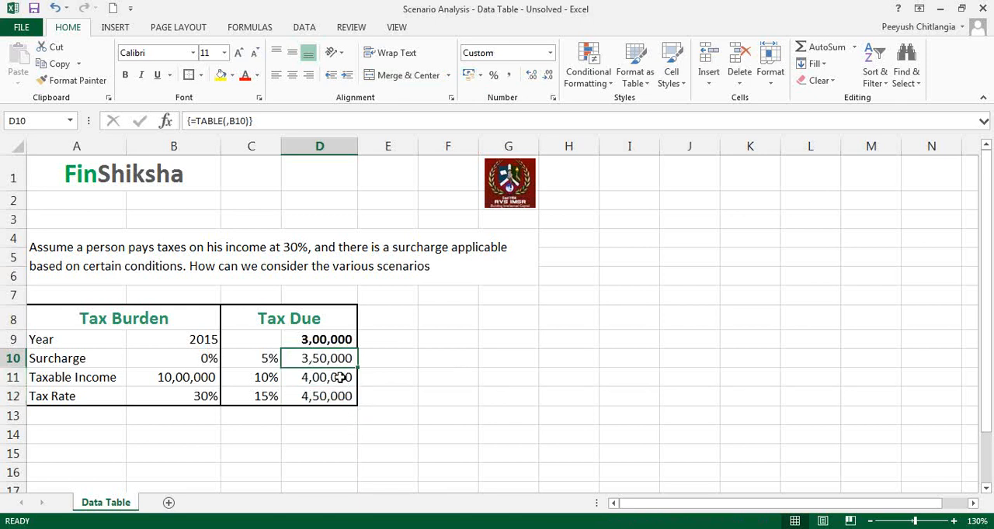
pyautogui.click(341, 378)
pyautogui.click(340, 397)
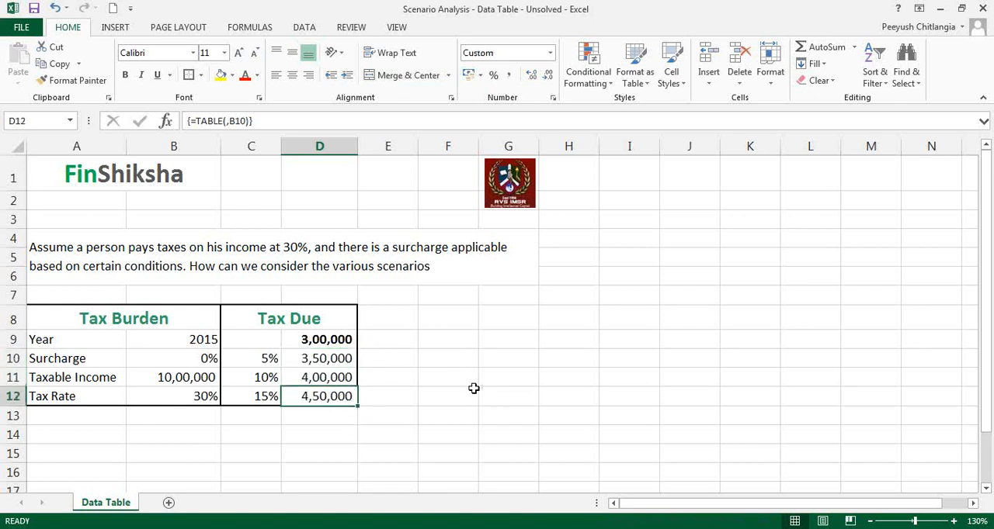
# Set the alternative surcharge rates in C10:C12 to 2%, 4% and 6%
pyautogui.press('Up')
pyautogui.press('Up')
pyautogui.press('Left')
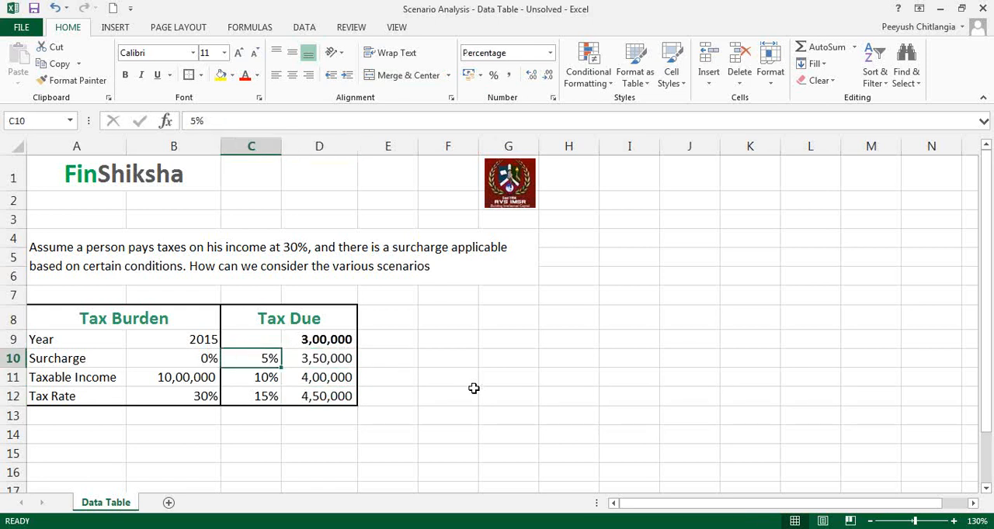
pyautogui.write('2')
pyautogui.press('Return')
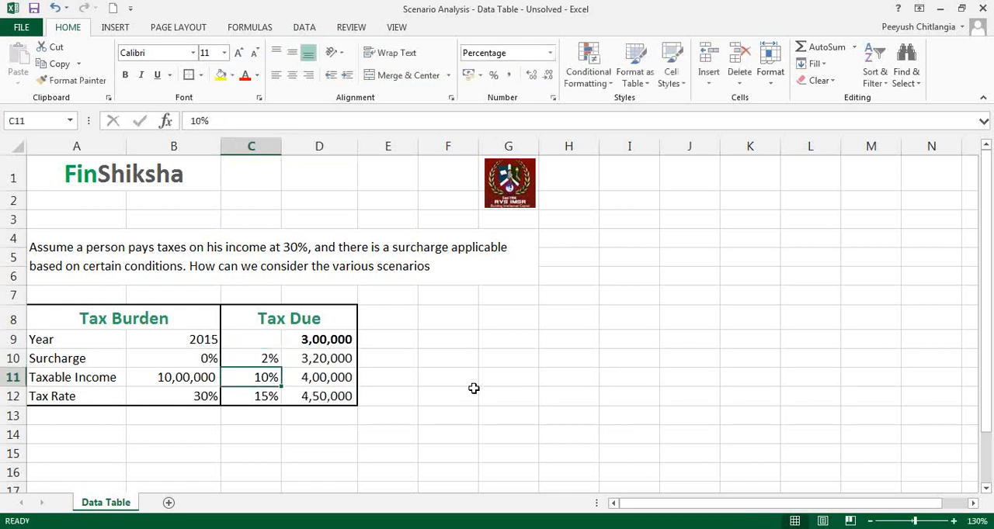
pyautogui.write('4')
pyautogui.press('Return')
pyautogui.write('6')
pyautogui.press('Return')
# Set the alternative surcharge rates in C10:C12 back to 5%, 10% and 15%
pyautogui.press('Up')
pyautogui.press('Up')
pyautogui.press('Up')
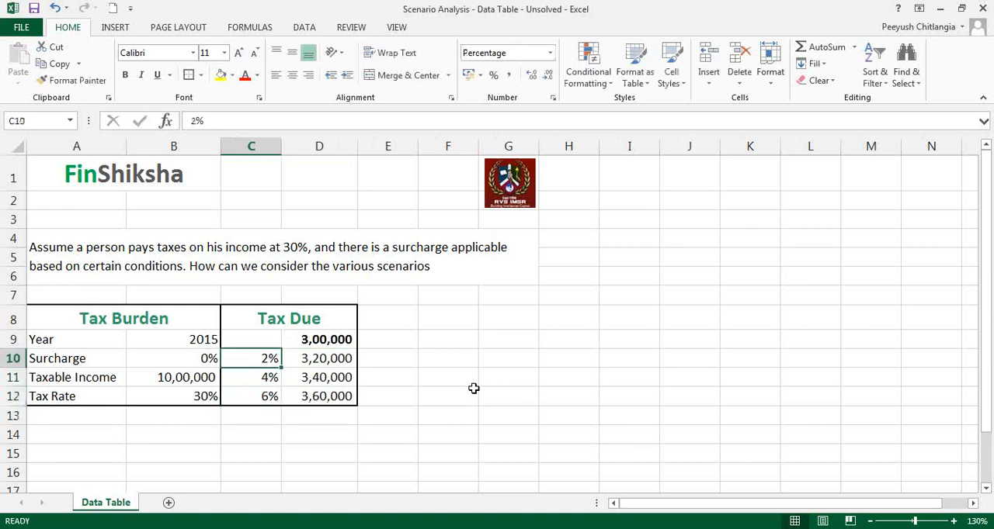
pyautogui.write('5')
pyautogui.press('Return')
pyautogui.write('10')
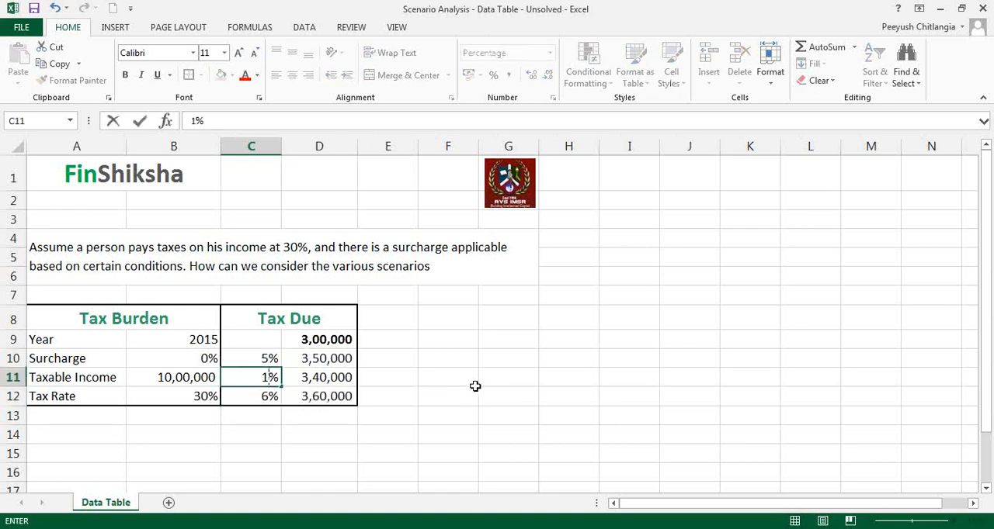
pyautogui.press('Return')
pyautogui.write('15')
pyautogui.press('Return')
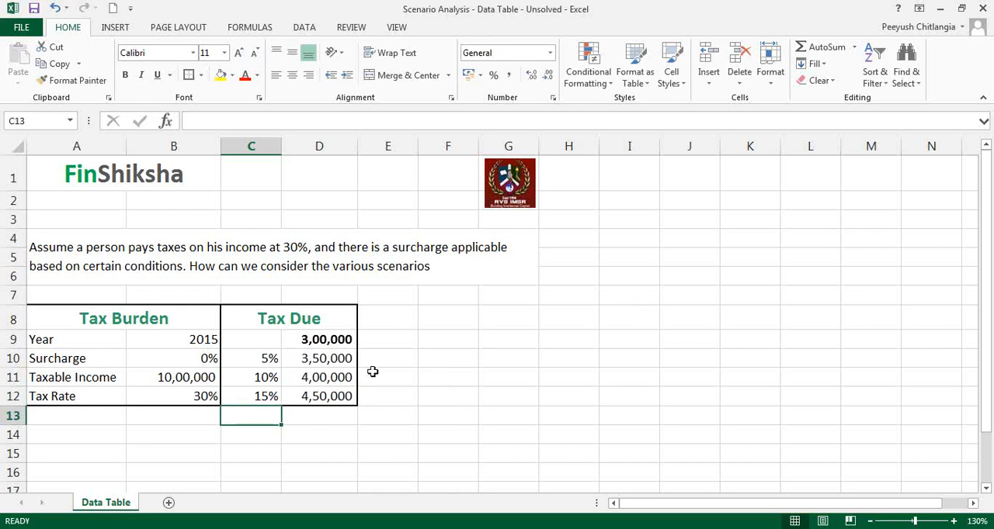
# Clear the data table results in D10:D12 and set the surcharge rates in C10:C12 to 1%, 2% and 3%
pyautogui.moveTo(272, 340)
pyautogui.mouseDown()
pyautogui.moveTo(301, 365)
pyautogui.moveTo(308, 388)
pyautogui.moveTo(337, 397)
pyautogui.mouseUp()
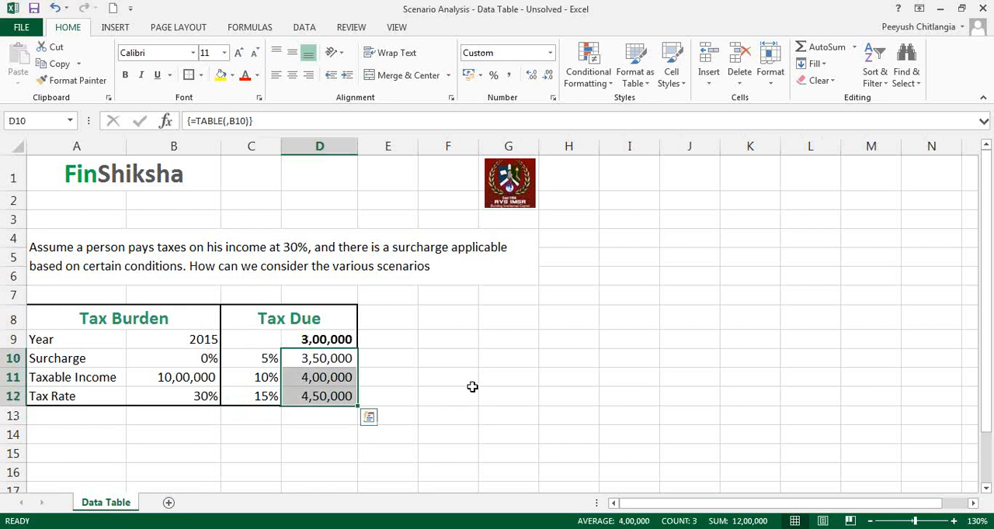
pyautogui.press('Delete')
pyautogui.press('Left')
pyautogui.write('1')
pyautogui.press('Return')
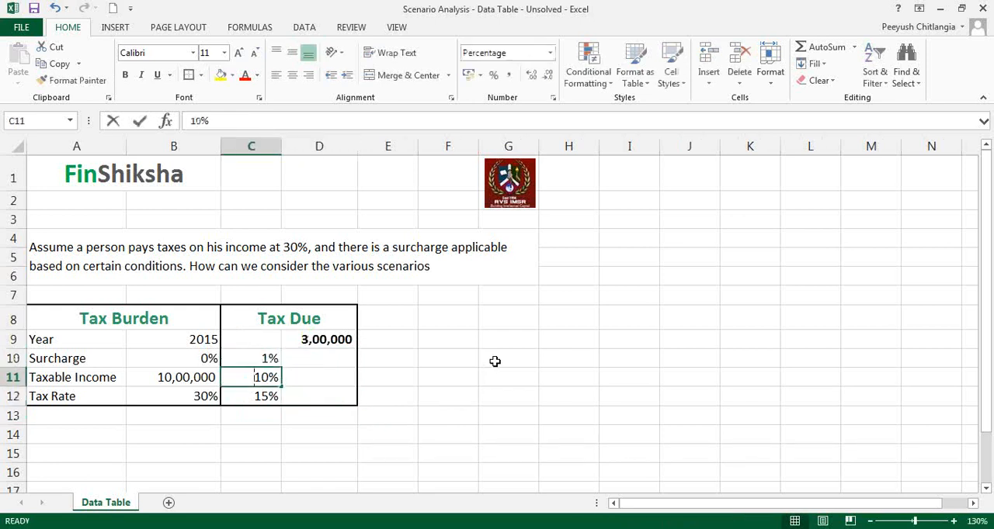
pyautogui.write('2')
pyautogui.press('Return')
pyautogui.write('3')
pyautogui.press('Return')
# Extend the surcharge rate series from C10:C12 down to 15% in C24
pyautogui.press('Up')
pyautogui.press('Up')
pyautogui.press('Up')
pyautogui.hotkey('shift', 'Down')
pyautogui.hotkey('shift', 'Down')
pyautogui.moveTo(285, 405); pyautogui.dragTo(271, 458)
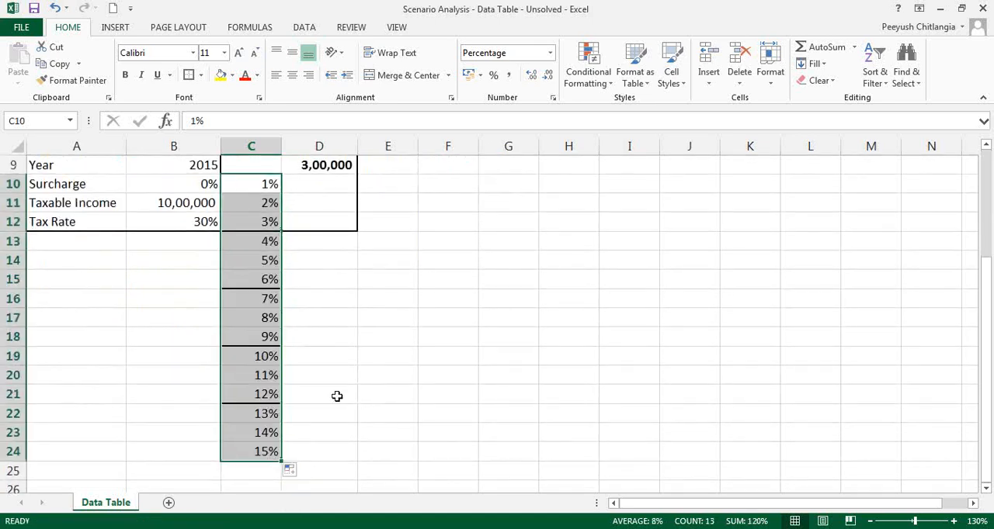
# Remove the existing borders from C9:D24 and apply all borders to the range
pyautogui.click(334, 397)
pyautogui.moveTo(259, 165); pyautogui.dragTo(315, 449)
pyautogui.click(202, 75)
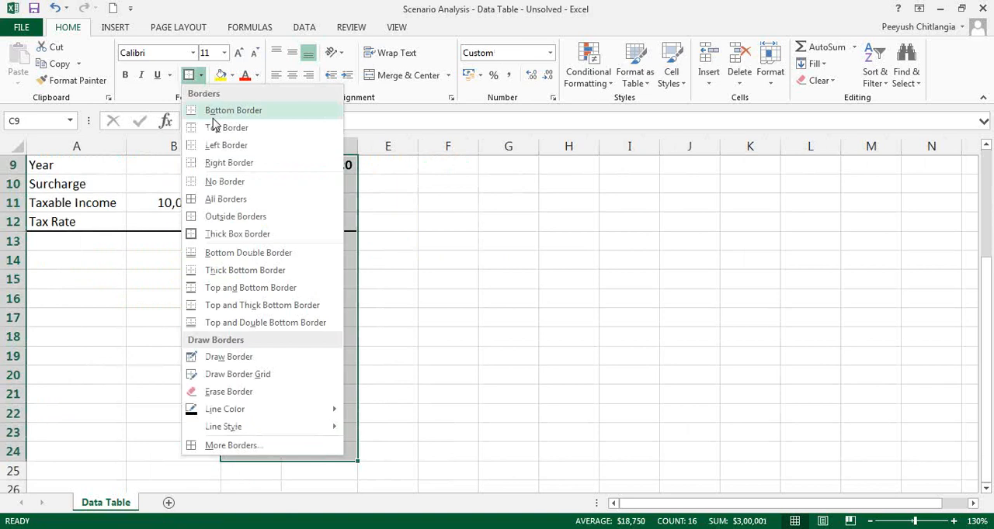
pyautogui.click(222, 181)
pyautogui.click(202, 75)
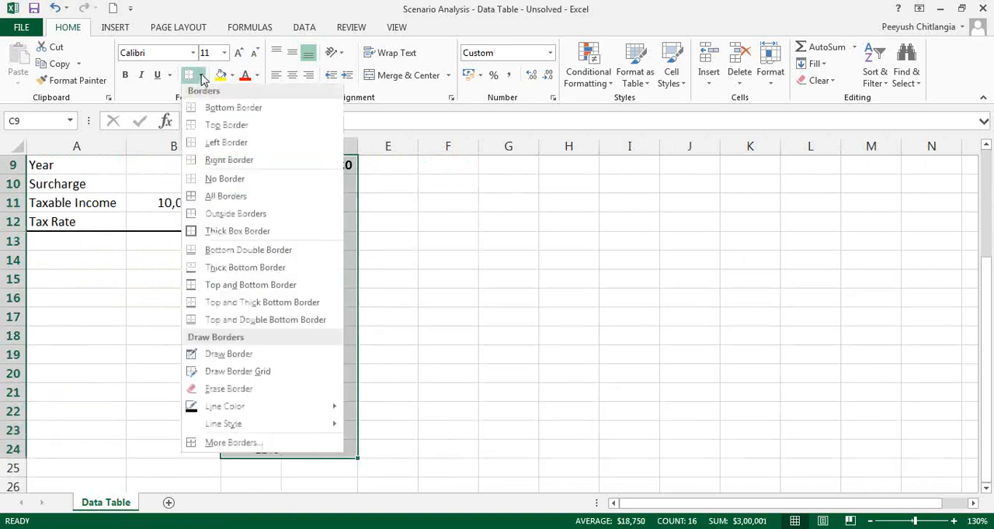
pyautogui.click(225, 198)
pyautogui.click(311, 240)
# Start a What-If Data Table on the range C9:D24
pyautogui.scroll(2, 372, 229)
pyautogui.click(268, 288)
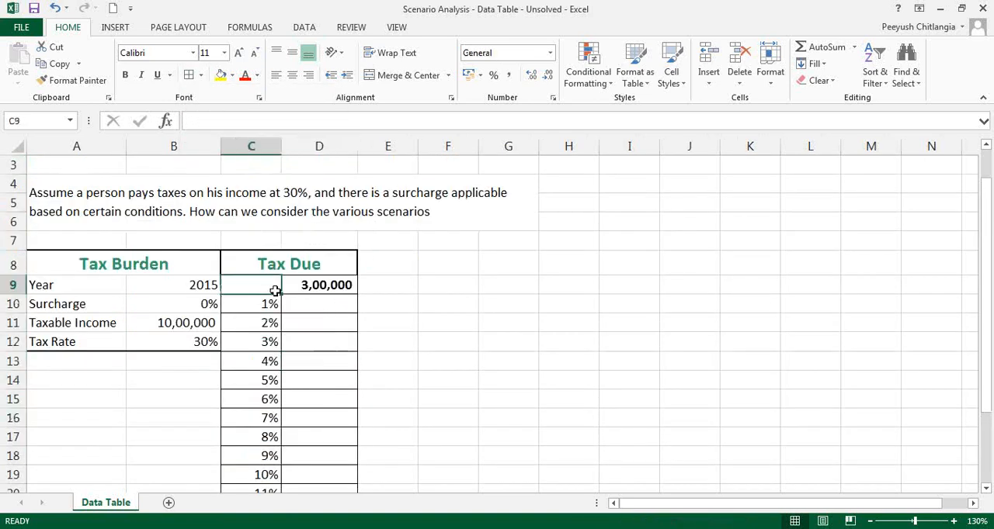
pyautogui.hotkey('shift', 'Right')
pyautogui.hotkey('shift', 'Down')
pyautogui.hotkey('shift', 'Down')
pyautogui.hotkey('shift', 'Down')
pyautogui.hotkey('shift', 'Down')
pyautogui.hotkey('shift', 'Down')
pyautogui.hotkey('shift', 'Down')
pyautogui.hotkey('shift', 'Down')
pyautogui.hotkey('shift', 'Down')
pyautogui.hotkey('shift', 'Down')
pyautogui.hotkey('shift', 'Down')
pyautogui.hotkey('shift', 'Down')
pyautogui.hotkey('shift', 'Down')
pyautogui.hotkey('shift', 'Down')
pyautogui.hotkey('shift', 'Down')
pyautogui.hotkey('shift', 'Down')
pyautogui.hotkey('shift', 'Down')
pyautogui.hotkey('shift', 'Down')
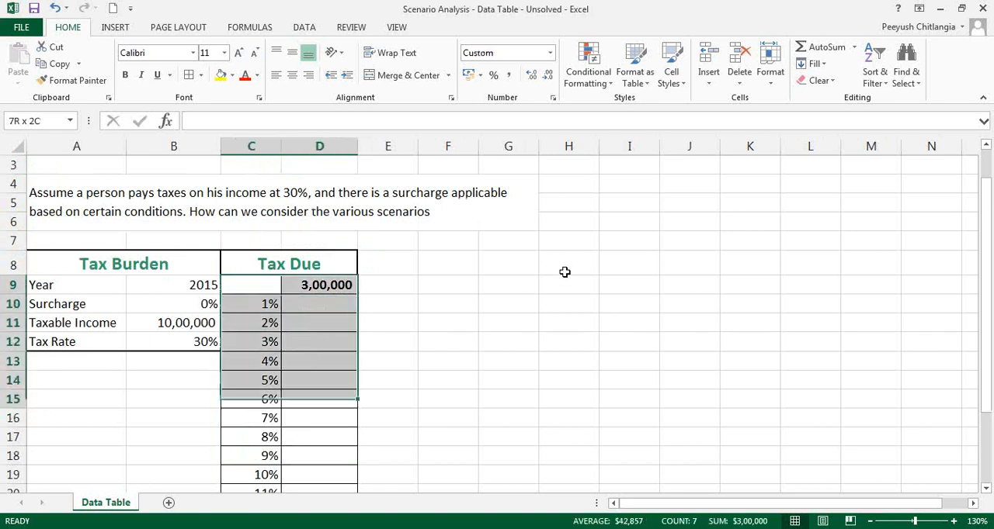
pyautogui.hotkey('shift', 'Up')
pyautogui.hotkey('shift', 'Up')
pyautogui.hotkey('shift', 'Up')
pyautogui.hotkey('shift', 'Down')
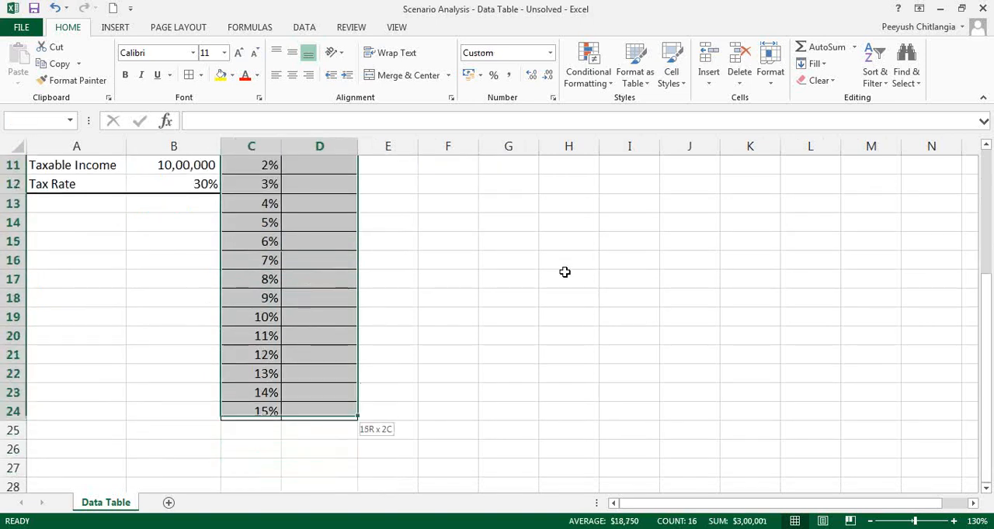
pyautogui.click(314, 29)
pyautogui.click(696, 75)
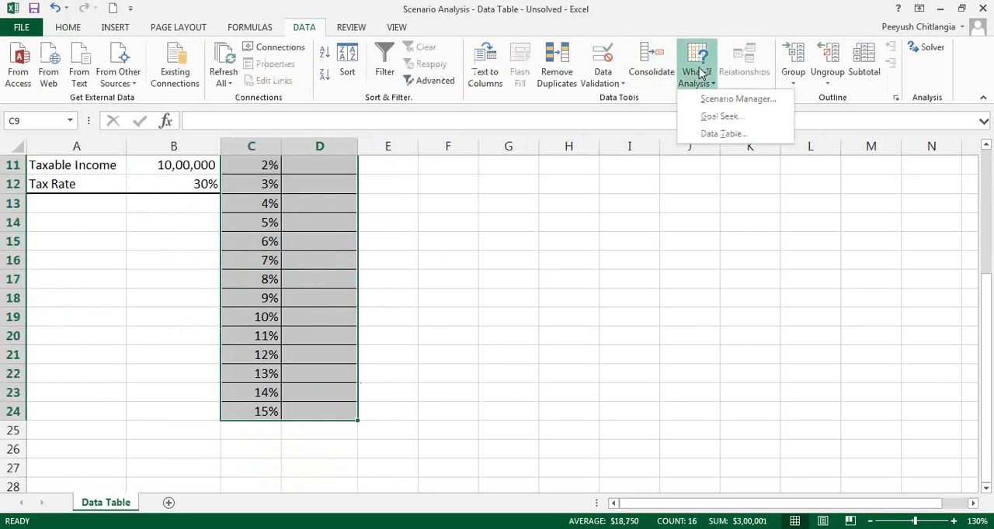
pyautogui.click(707, 131)
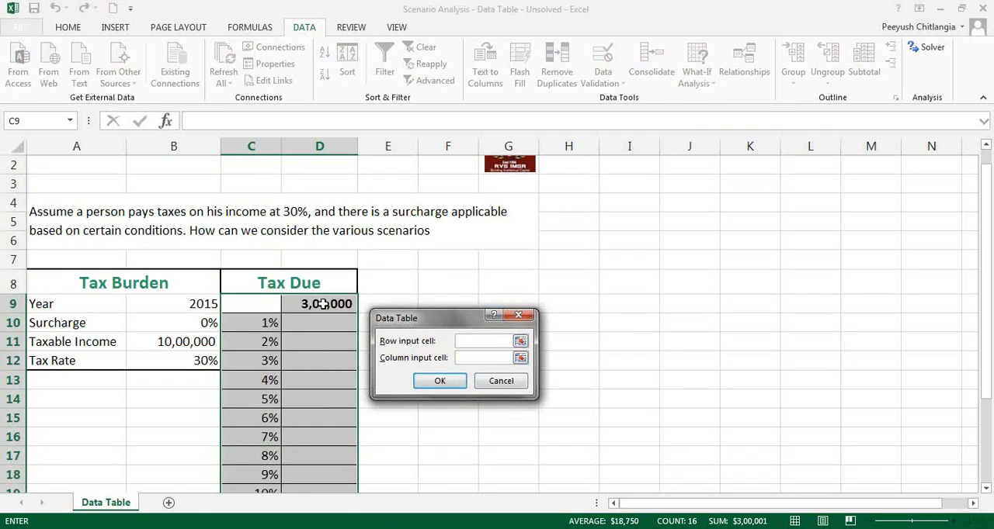
# Create the data table with the surcharge cell B10 as the column input cell and no row input cell
pyautogui.click(487, 360)
pyautogui.click(211, 323)
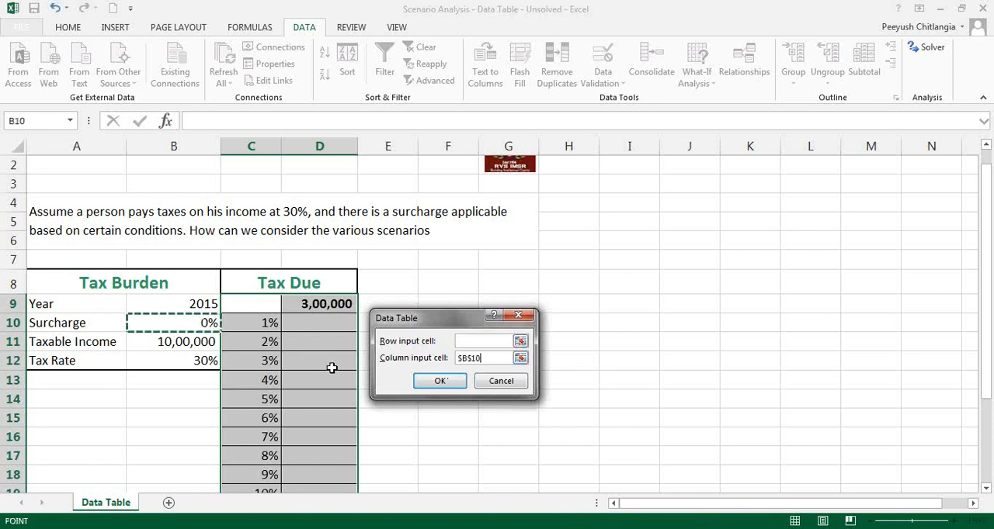
pyautogui.click(442, 381)
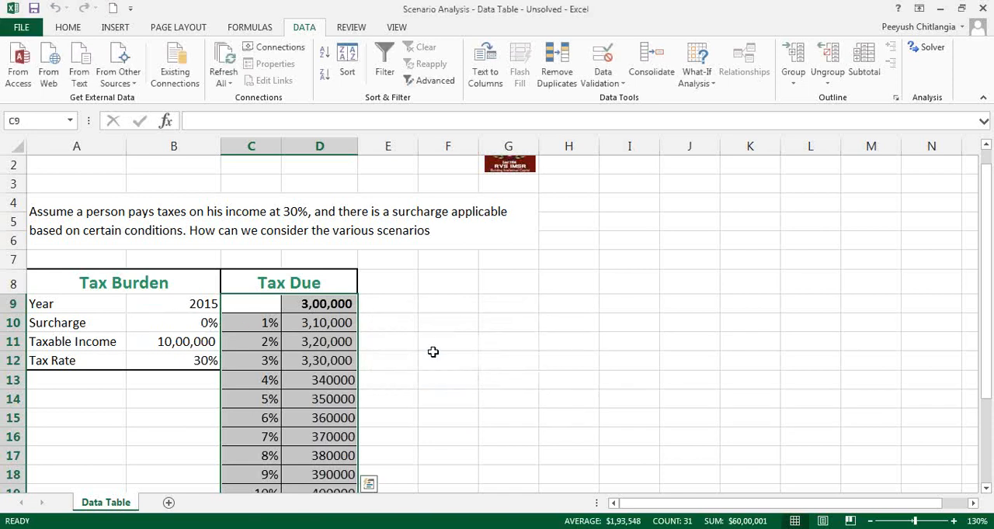
# Format the tax due results in D10:D24 in comma style without decimals and review the column
pyautogui.click(335, 327)
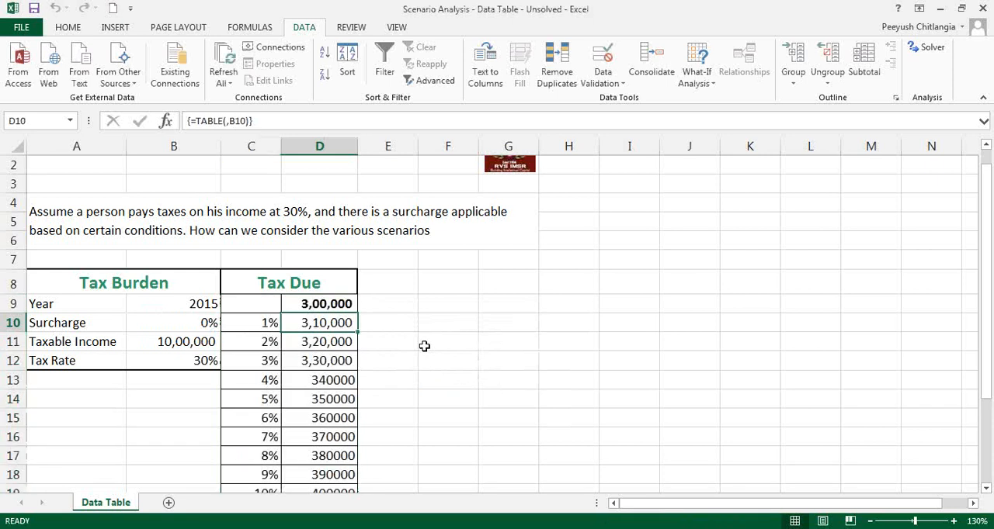
pyautogui.hotkey('ctrl', 'shift', 'Down')
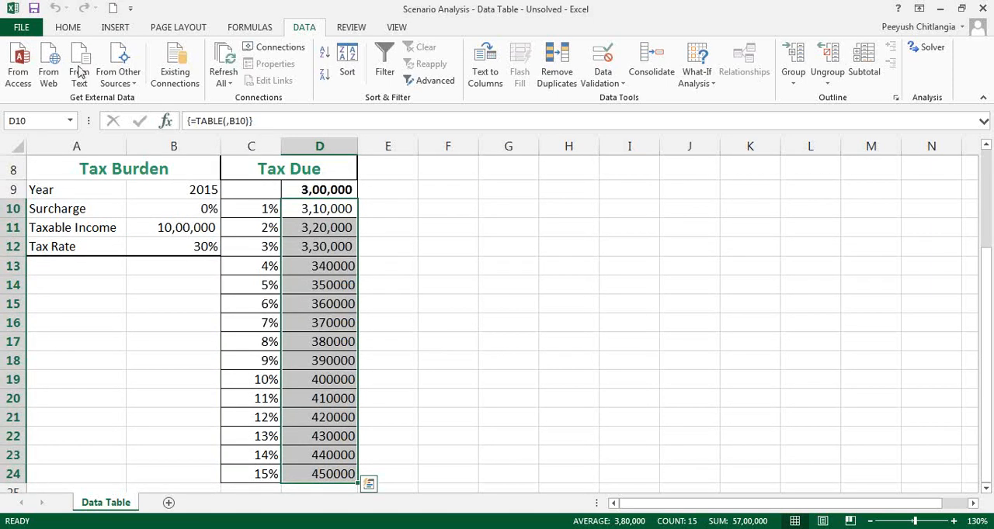
pyautogui.click(67, 27)
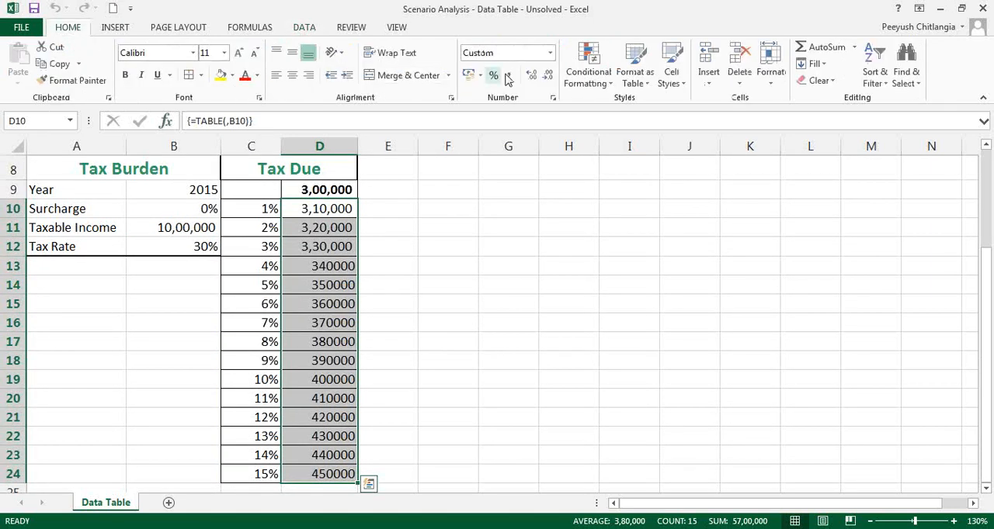
pyautogui.click(533, 75)
pyautogui.click(548, 78)
pyautogui.click(548, 77)
pyautogui.click(508, 247)
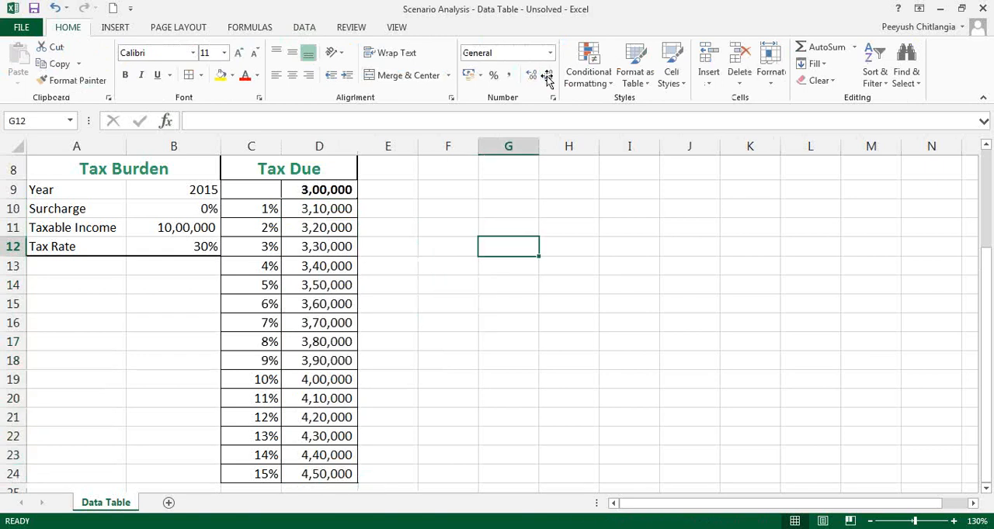
pyautogui.moveTo(313, 203); pyautogui.dragTo(319, 474)
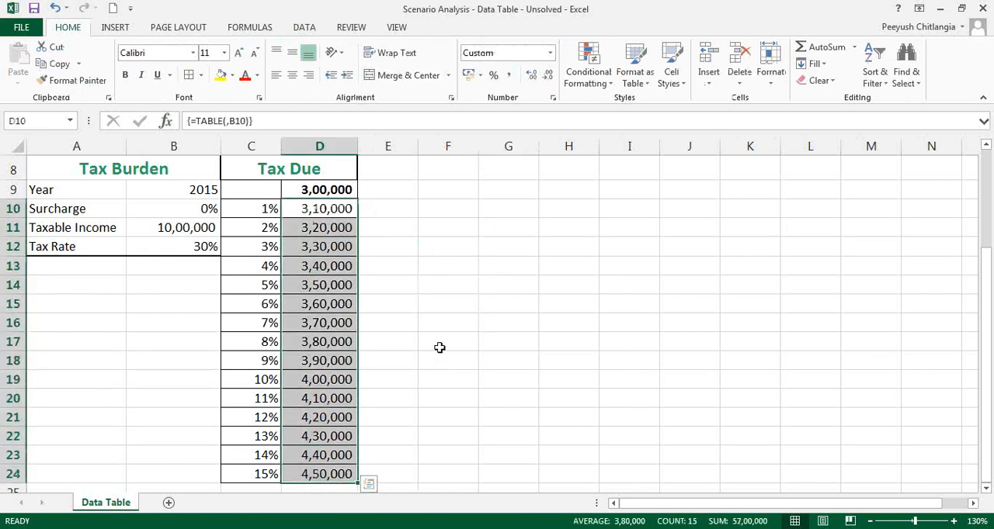
pyautogui.scroll(3, 439, 347)
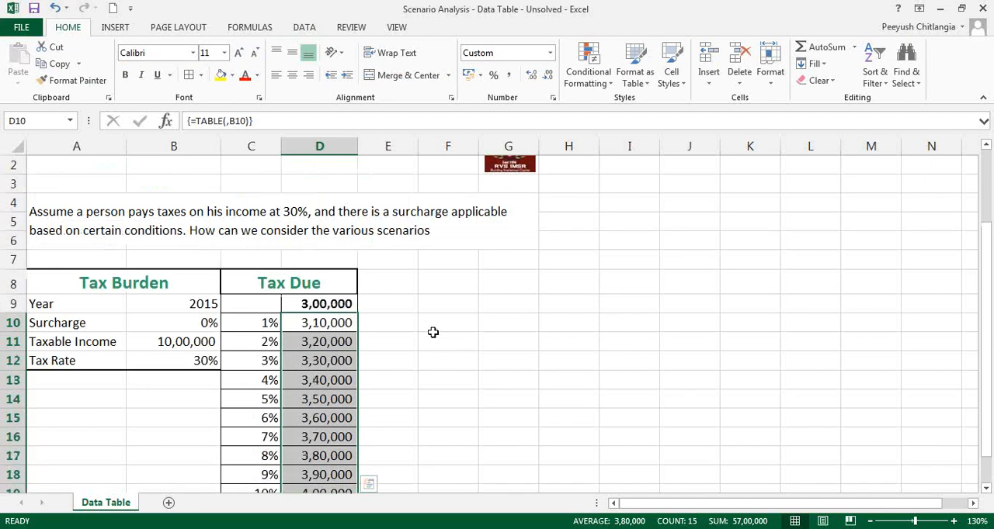